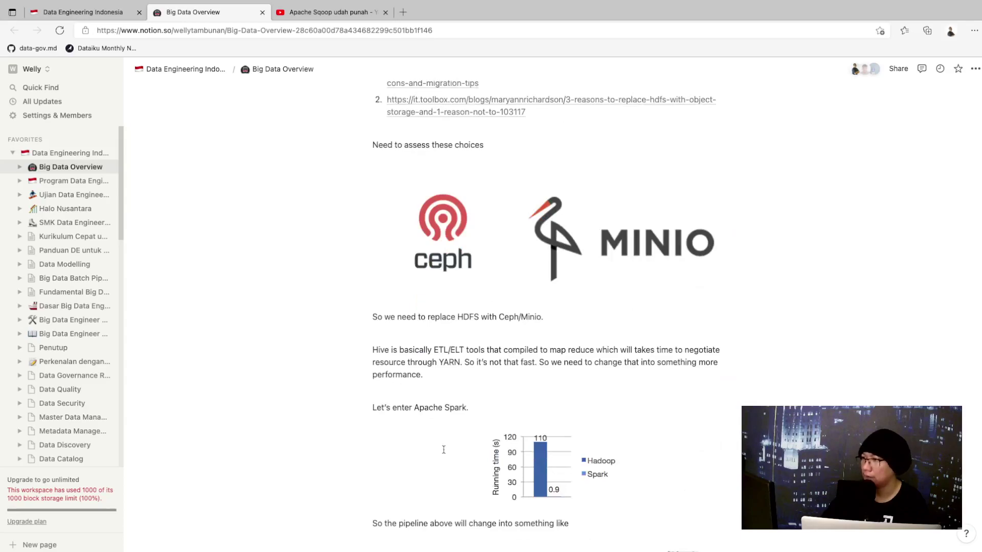
Step: Examine the Big Data Overview page from the Apache Spark section through the architecture, deployment, batch processing and Change Data Capture diagrams
scroll(443, 449, "down", 1)
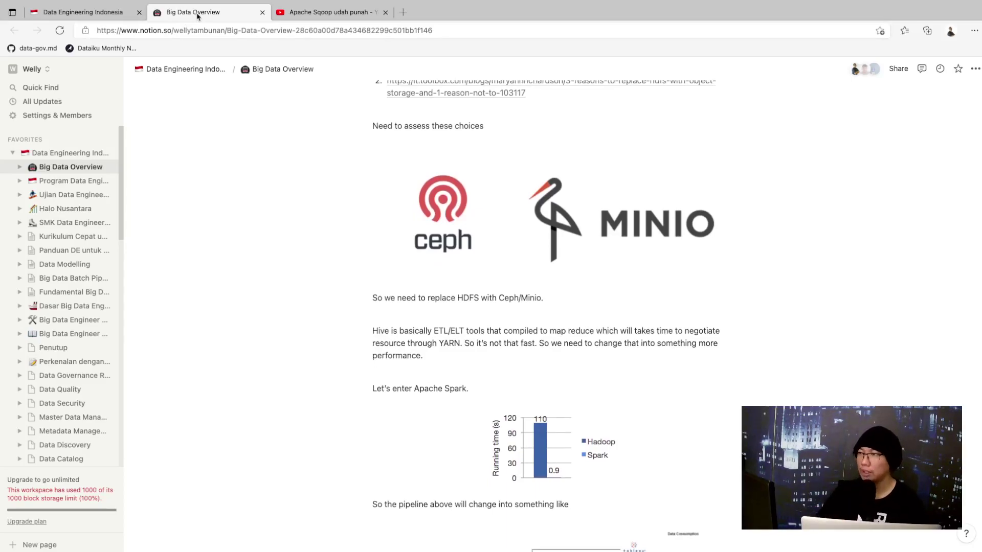
scroll(370, 294, "down", 5)
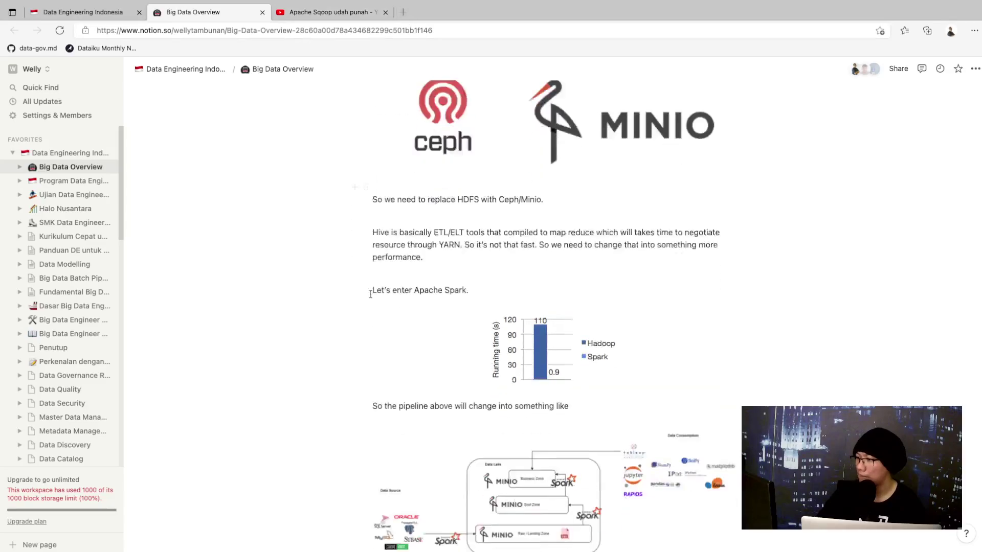
scroll(370, 294, "down", 10)
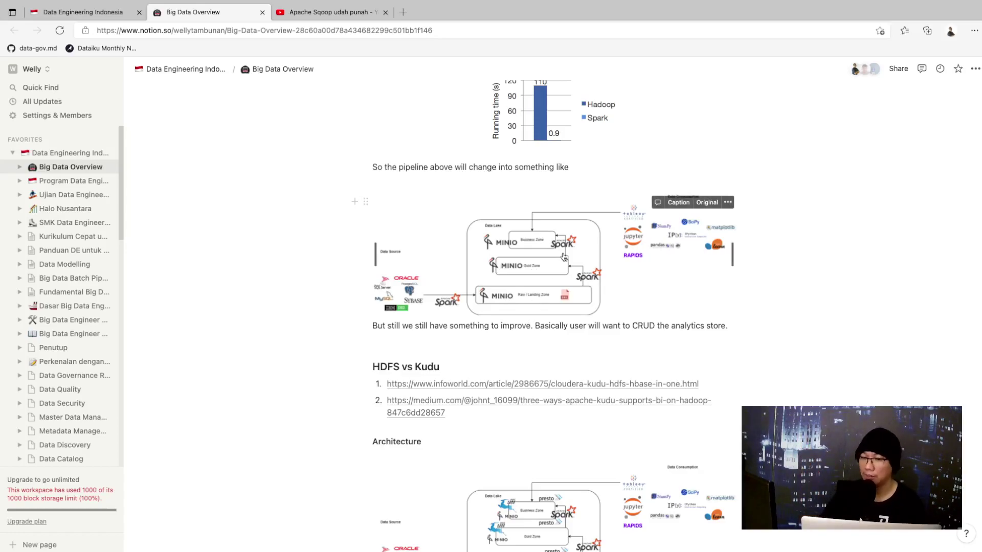
scroll(547, 311, "down", 5)
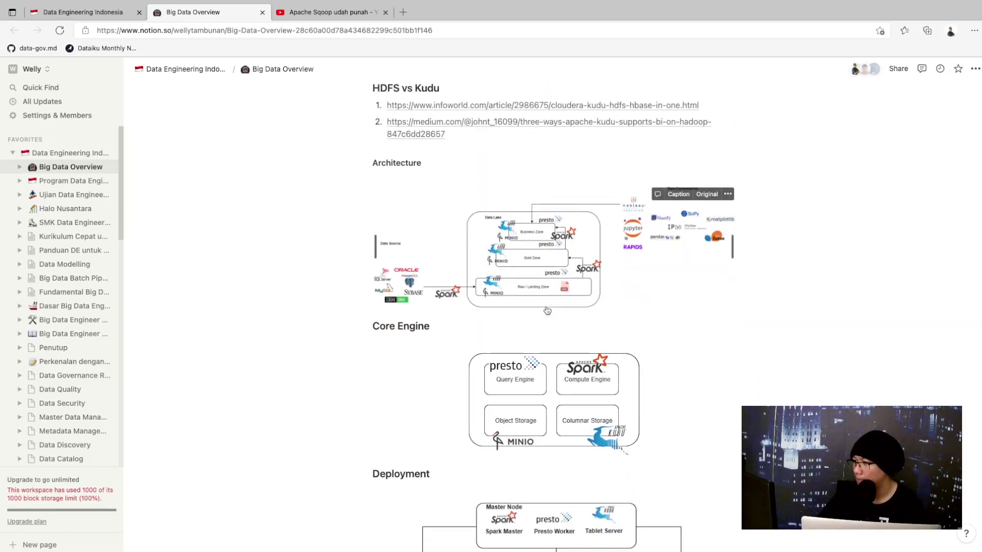
scroll(547, 310, "down", 3)
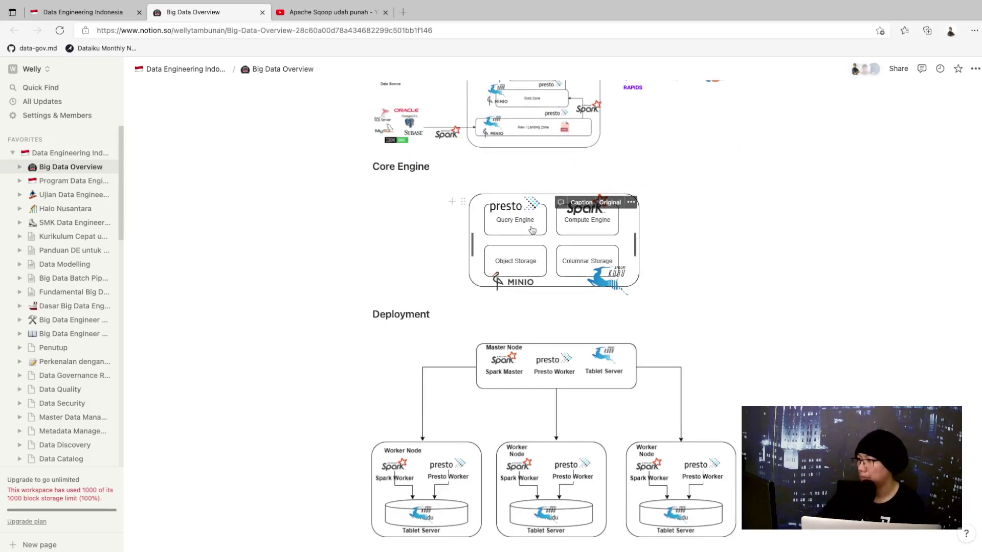
scroll(521, 251, "down", 3)
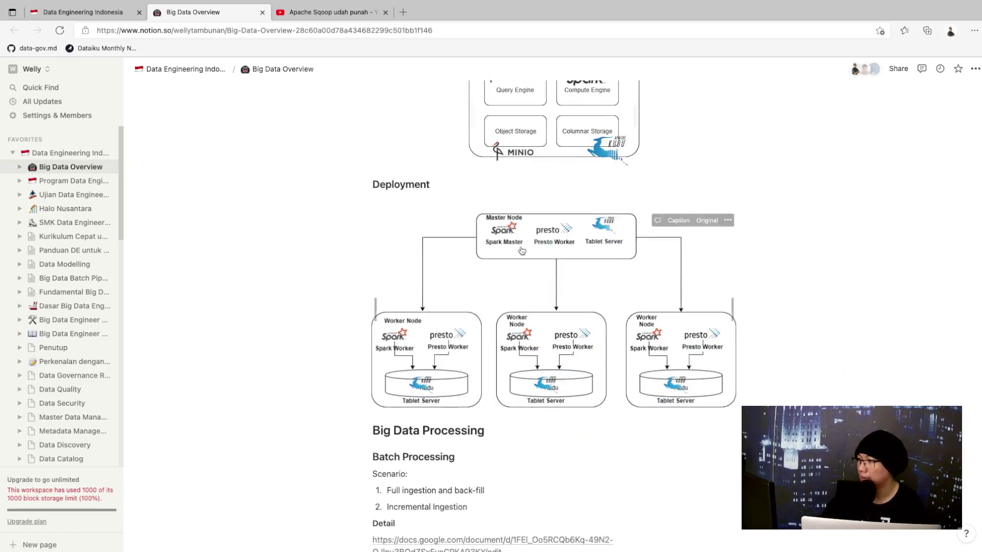
scroll(521, 250, "down", 6)
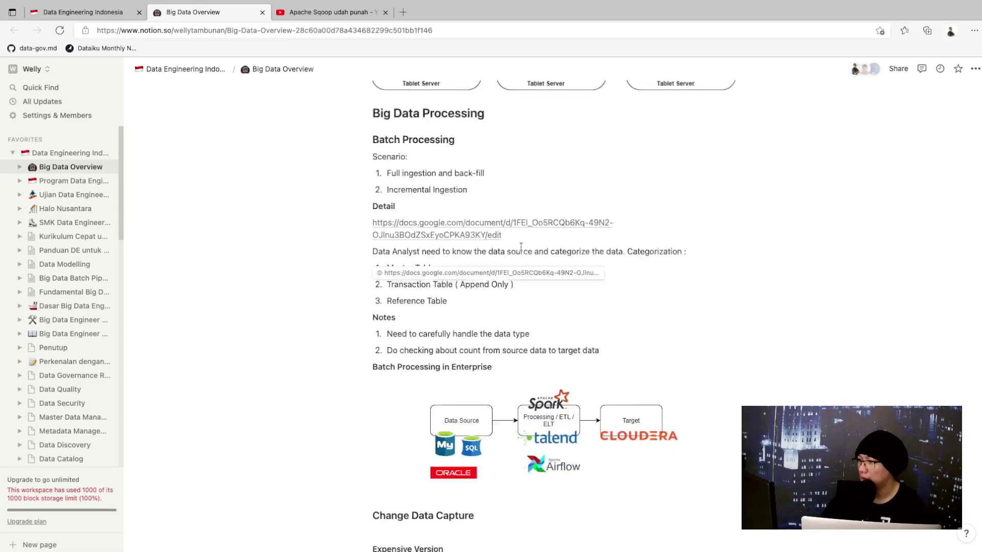
scroll(520, 247, "down", 5)
scroll(521, 247, "down", 5)
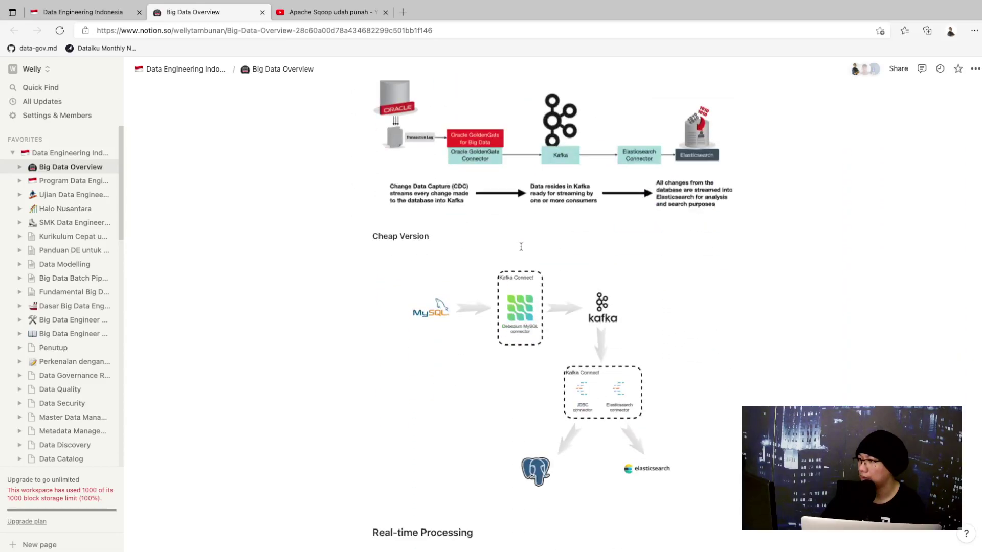
scroll(463, 177, "up", 8)
scroll(463, 179, "down", 7)
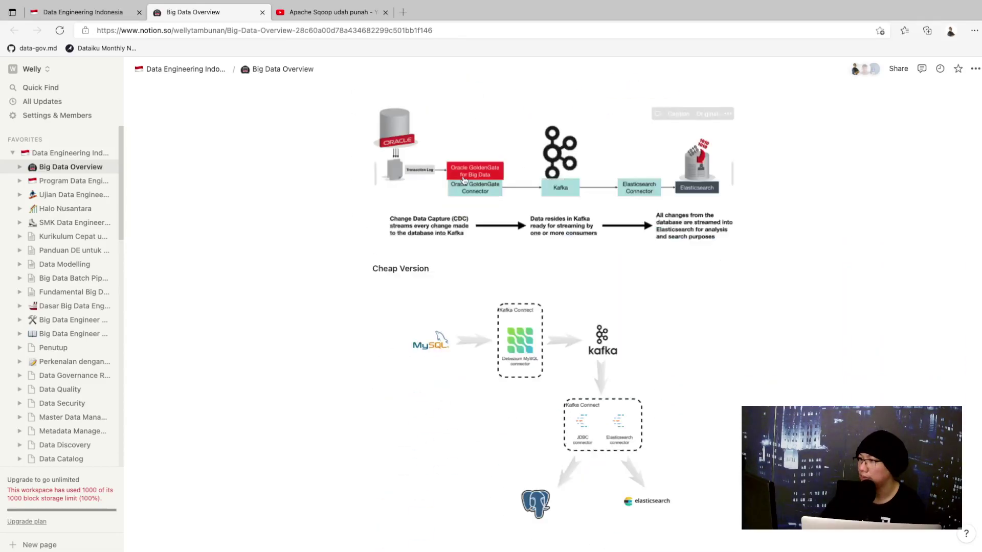
scroll(462, 183, "up", 1)
scroll(465, 135, "down", 2)
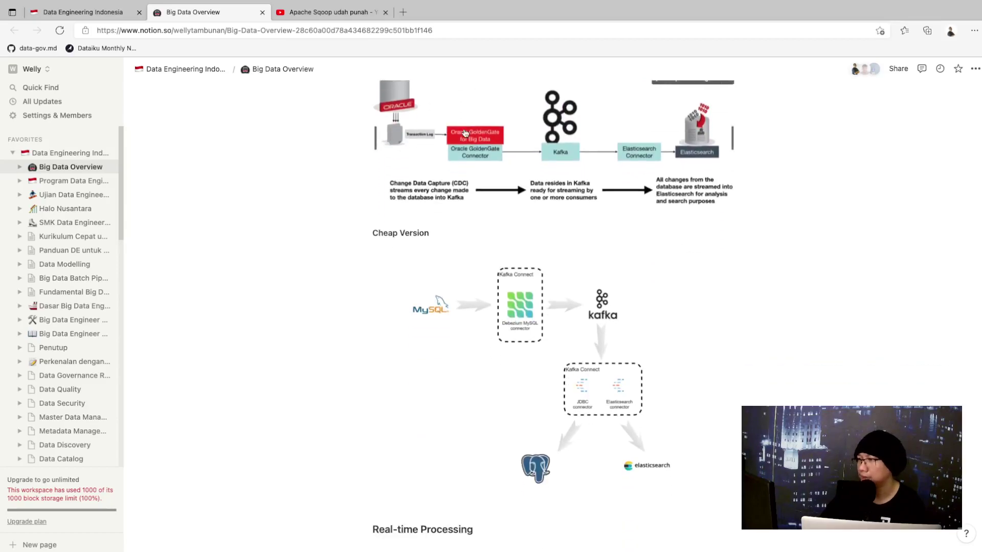
scroll(465, 133, "down", 1)
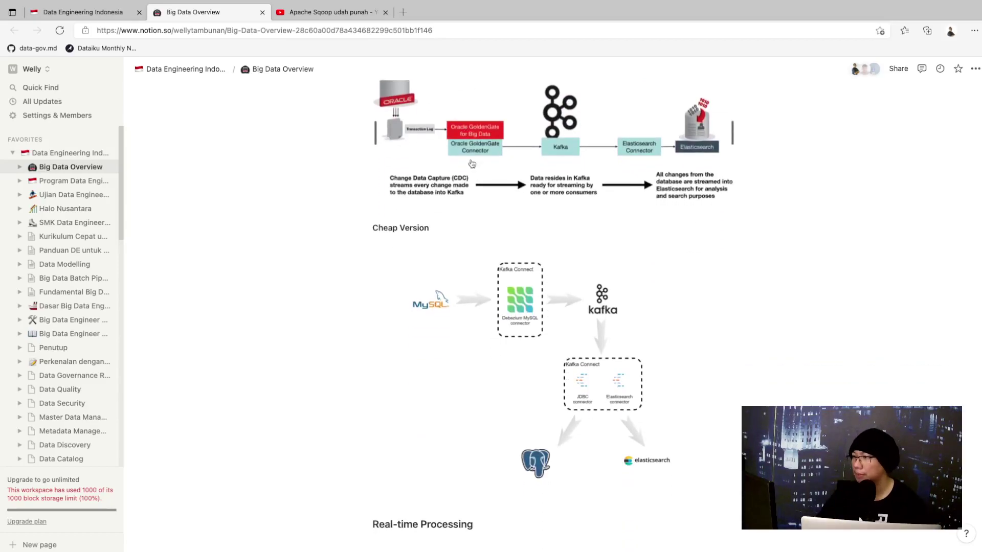
scroll(525, 295, "down", 1)
scroll(525, 295, "down", 4)
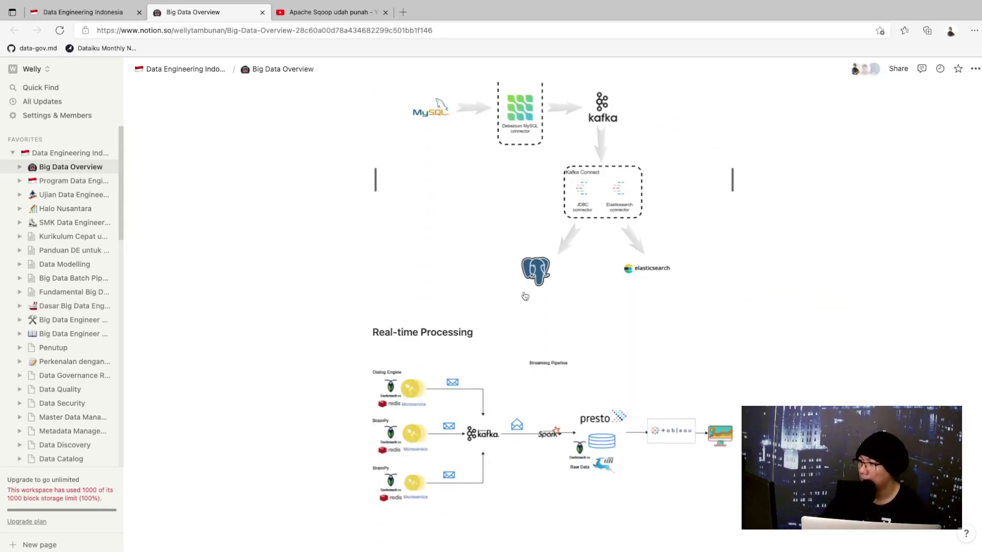
Step: Rename the "Cheap Version" heading in the Change Data Capture section to "Community Version"
scroll(424, 287, "up", 5)
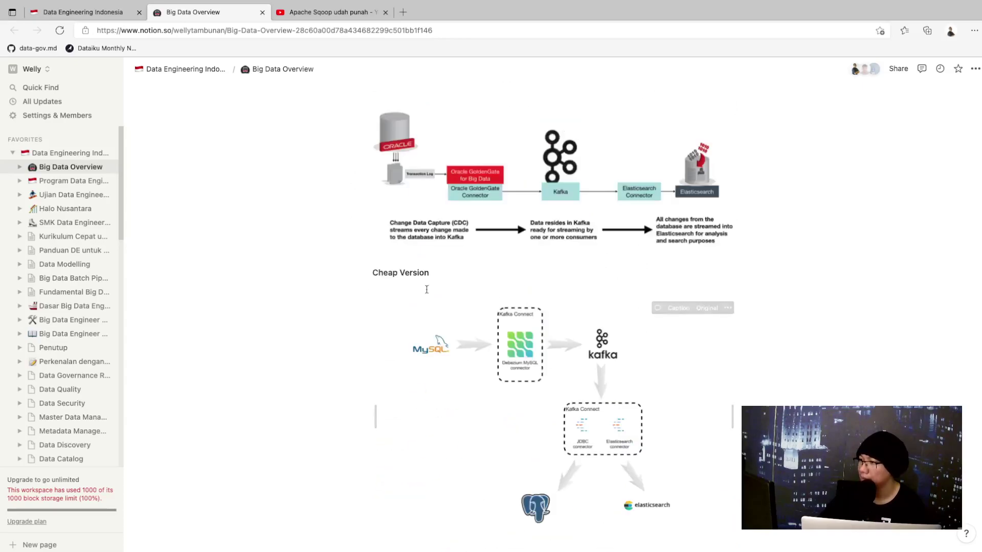
double_click(385, 272)
type("Community")
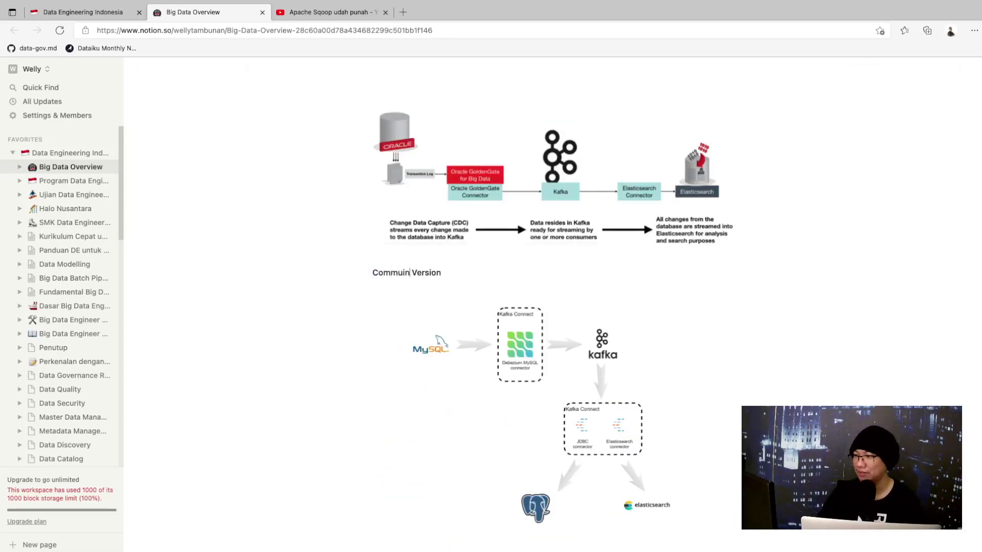
key("BackSpace")
key("BackSpace")
key("BackSpace")
key("BackSpace")
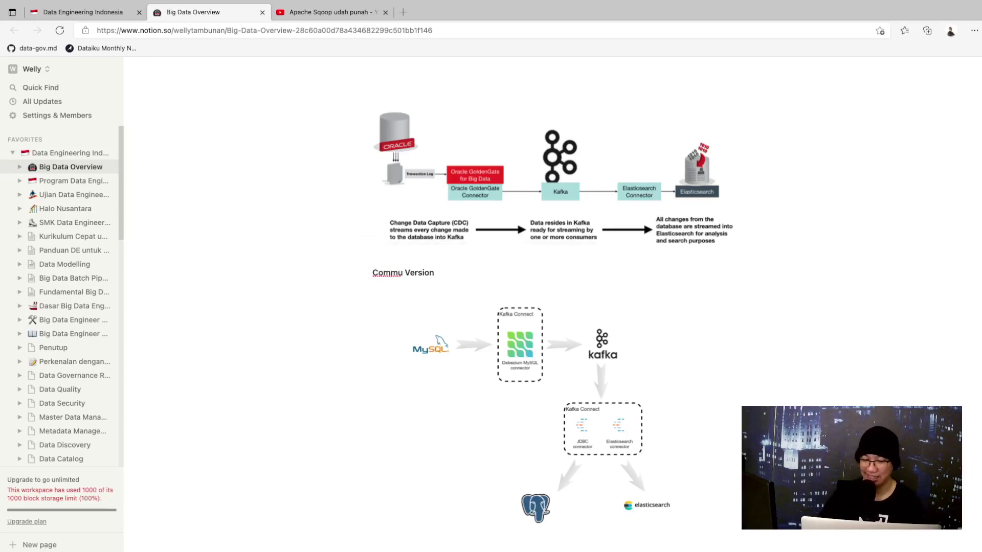
type("nity")
Step: View the Real-time Processing diagram, and open the Program Data Engineering Indonesia page
scroll(389, 323, "down", 1)
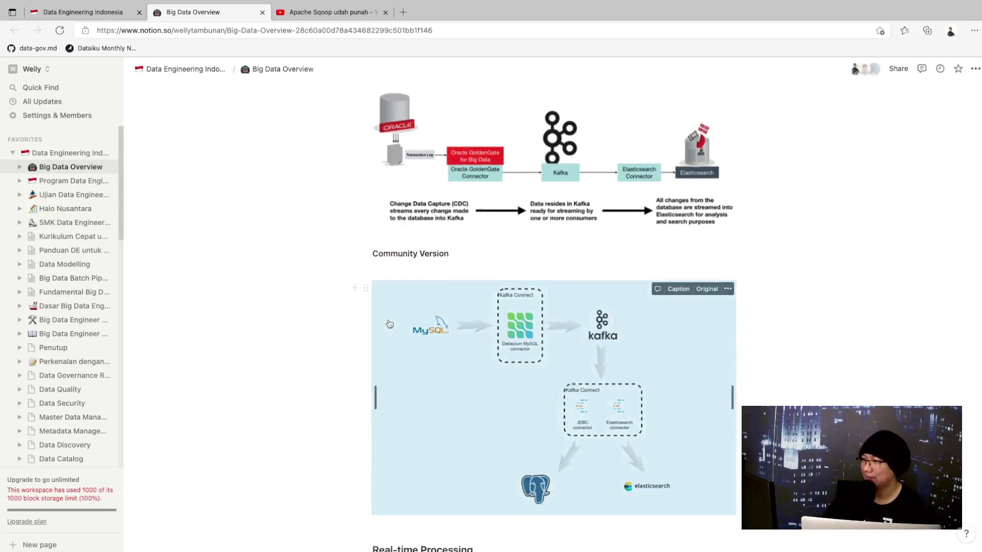
scroll(390, 324, "down", 5)
scroll(398, 317, "down", 2)
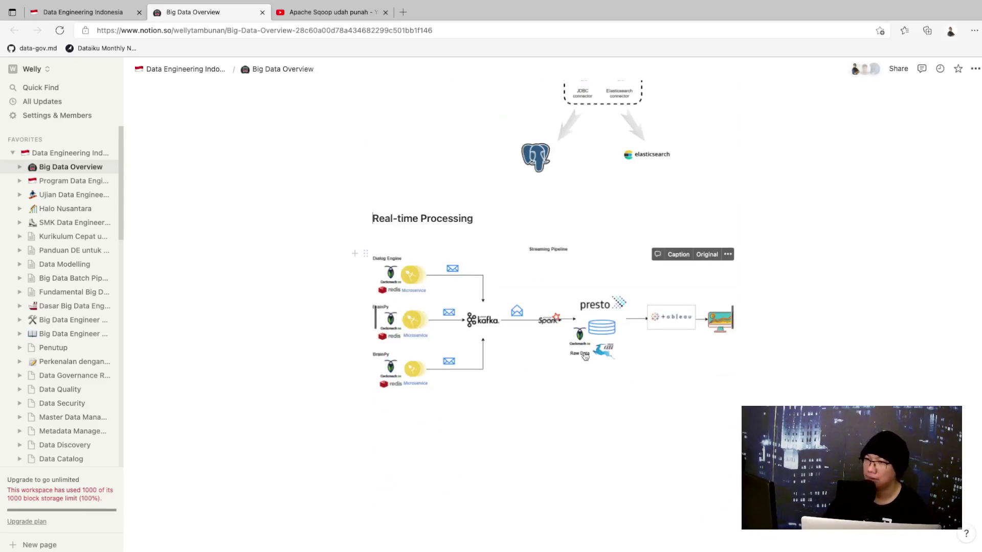
scroll(390, 199, "up", 10)
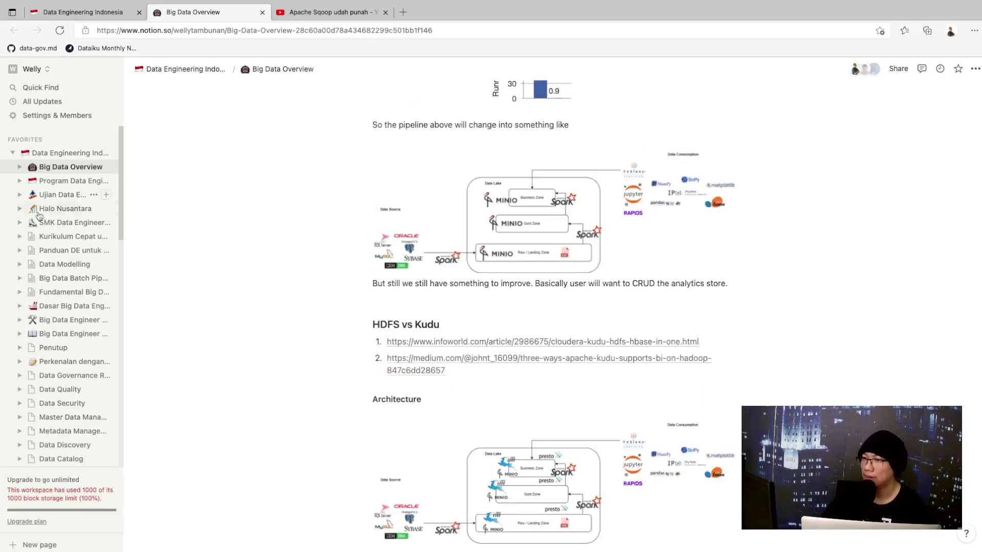
right_click(77, 169)
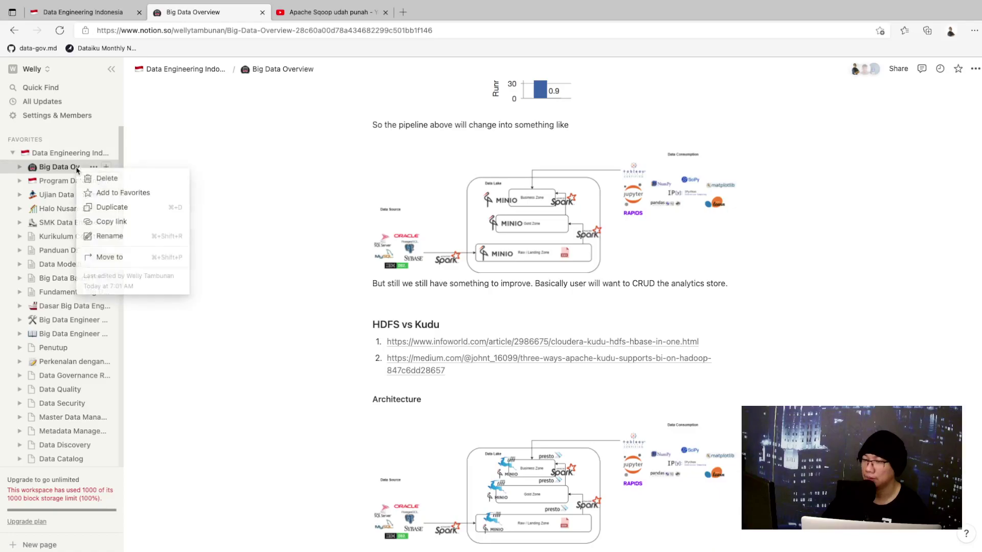
key("Escape")
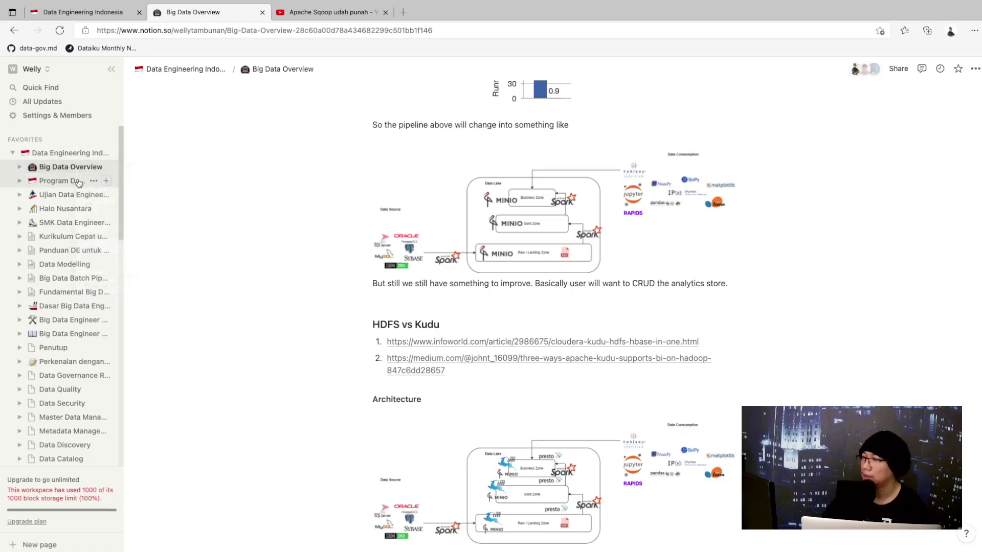
left_click(77, 182)
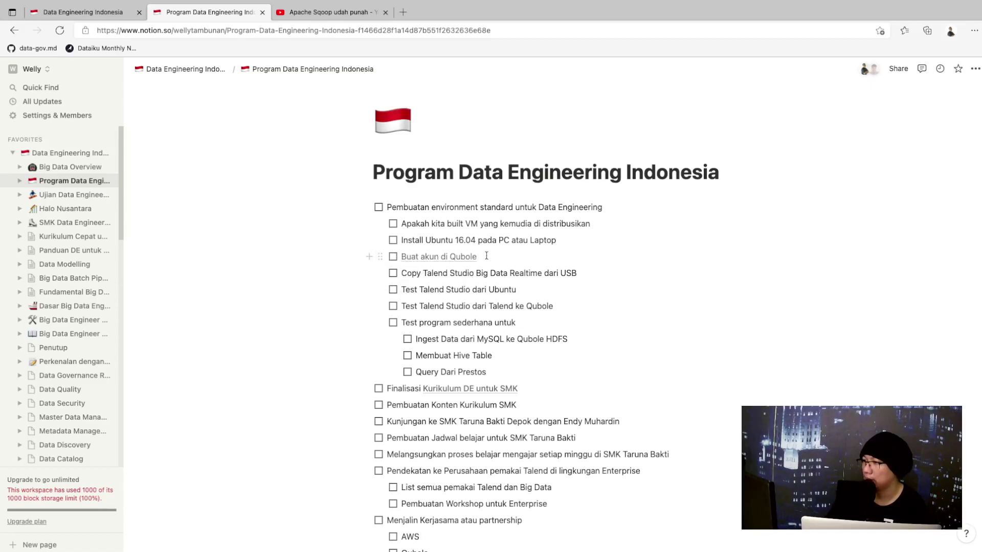
Step: Delete the "Buat akun di Qubole" to-do and set the Ubuntu version in the installation to-do to 20.04
left_click(380, 257)
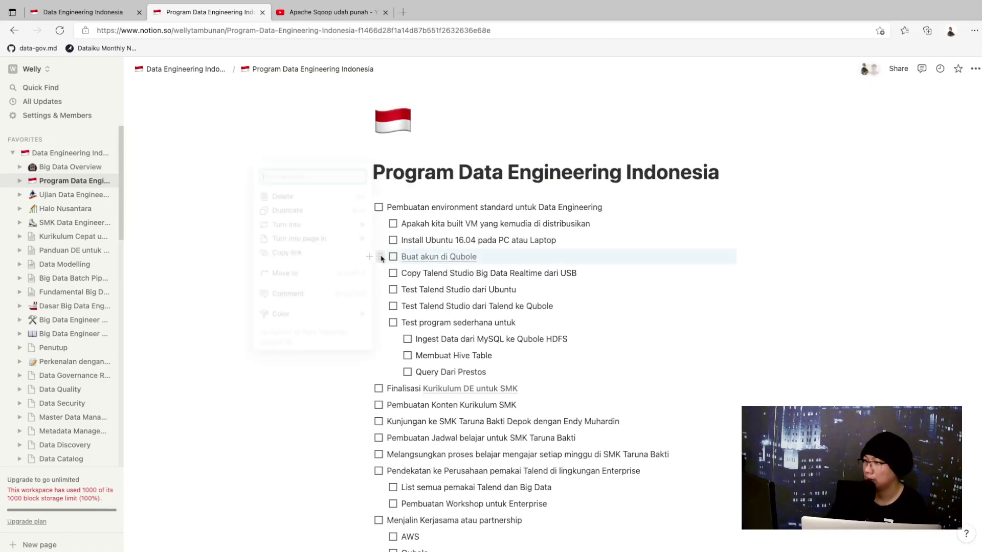
left_click(317, 199)
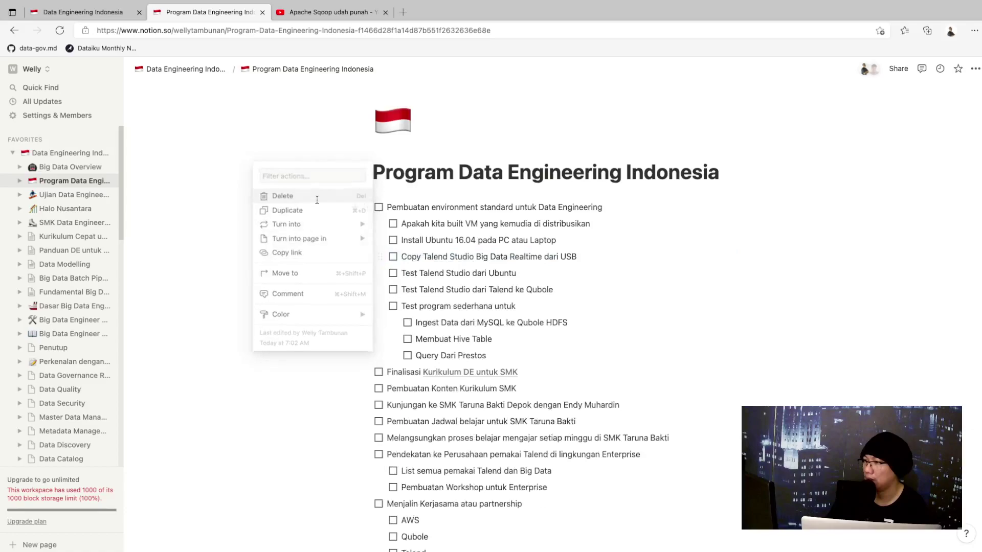
left_click(460, 243)
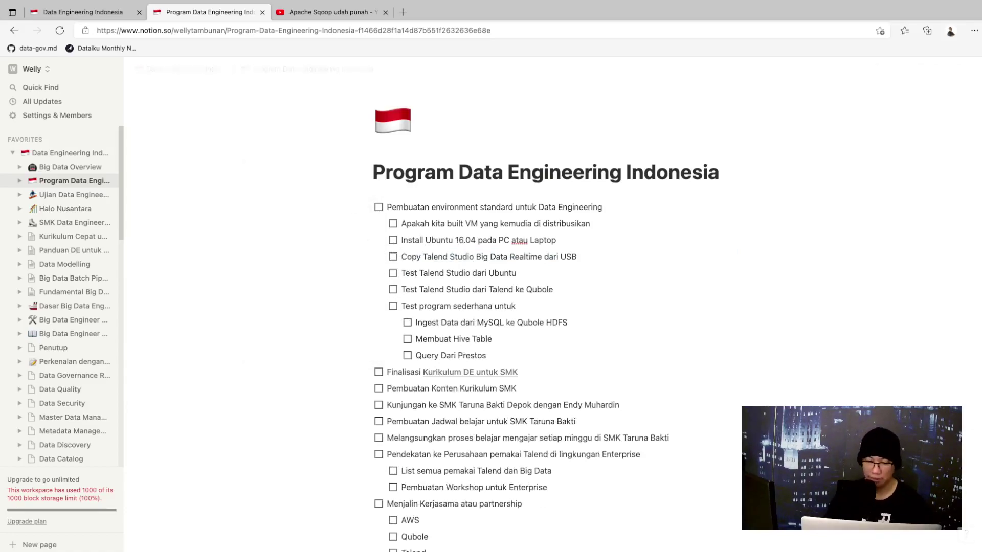
key("BackSpace")
key("Delete")
key("BackSpace")
type("20.")
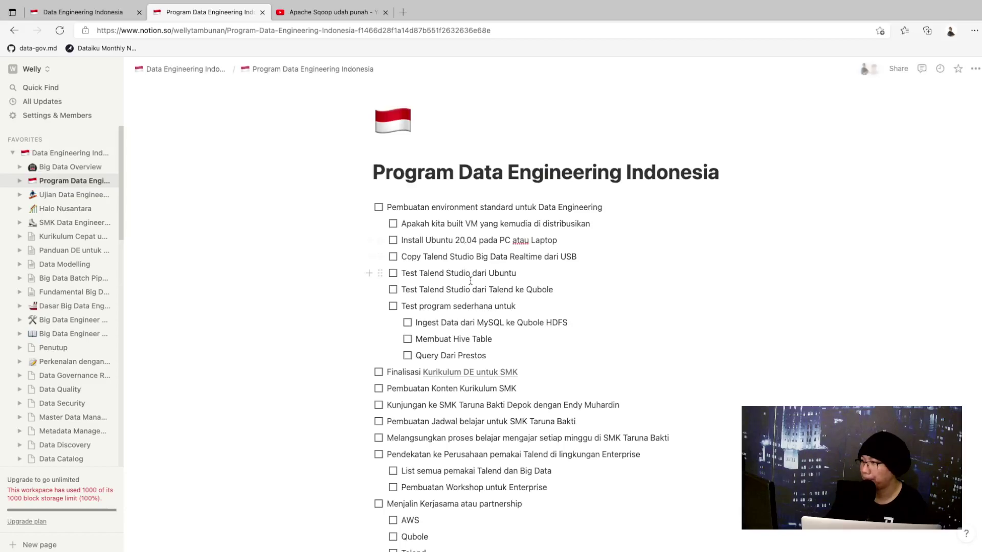
key("Escape")
left_click(524, 256)
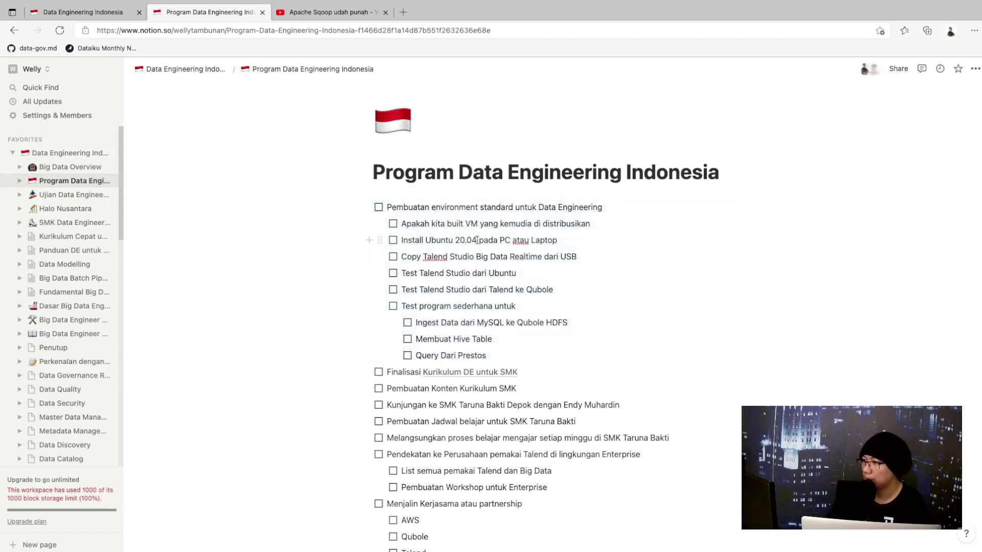
Step: Review the rest of the program checklist, from the SMK curriculum items down to the "Bengkel Data" entry
scroll(522, 254, "down", 1)
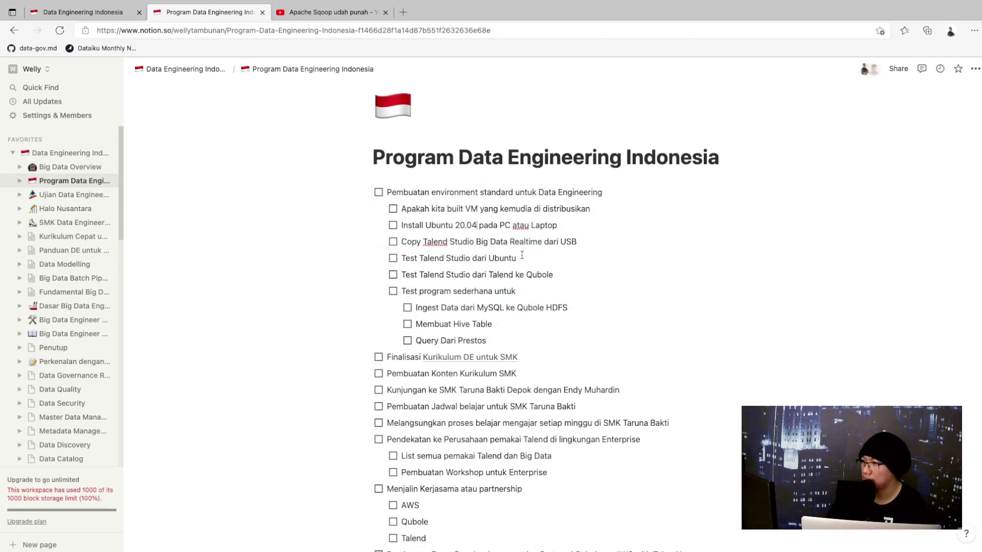
scroll(521, 255, "down", 2)
scroll(485, 283, "down", 5)
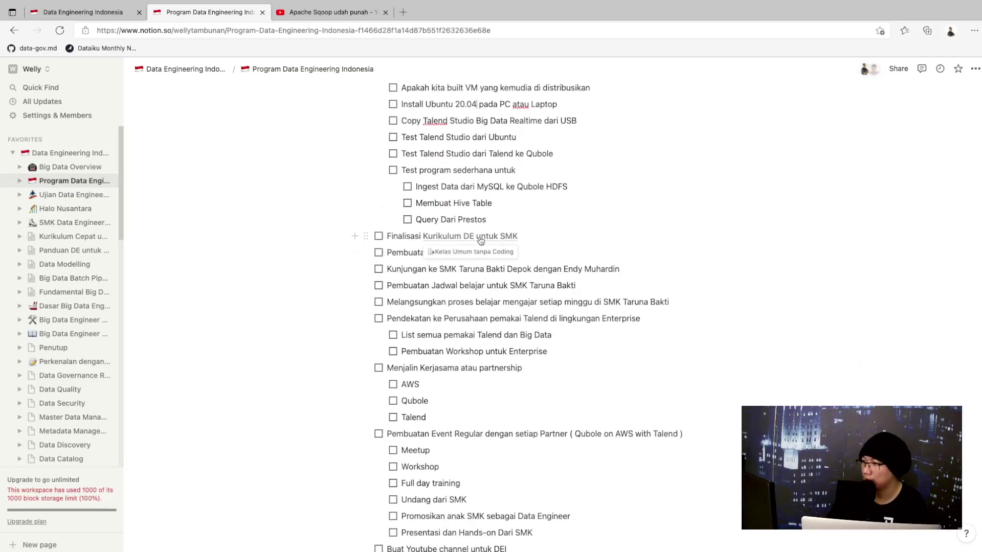
scroll(492, 297, "down", 20)
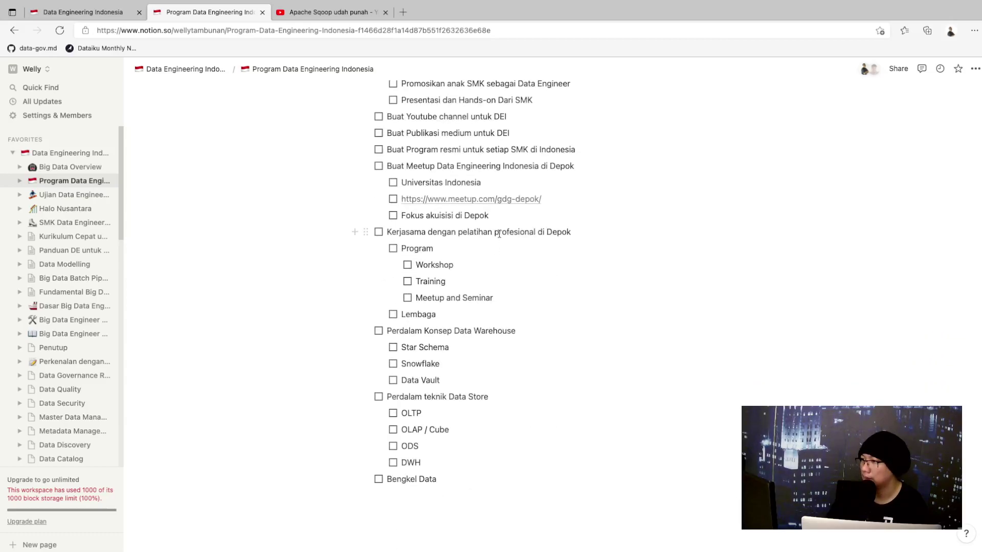
scroll(497, 243, "up", 15)
scroll(499, 233, "up", 3)
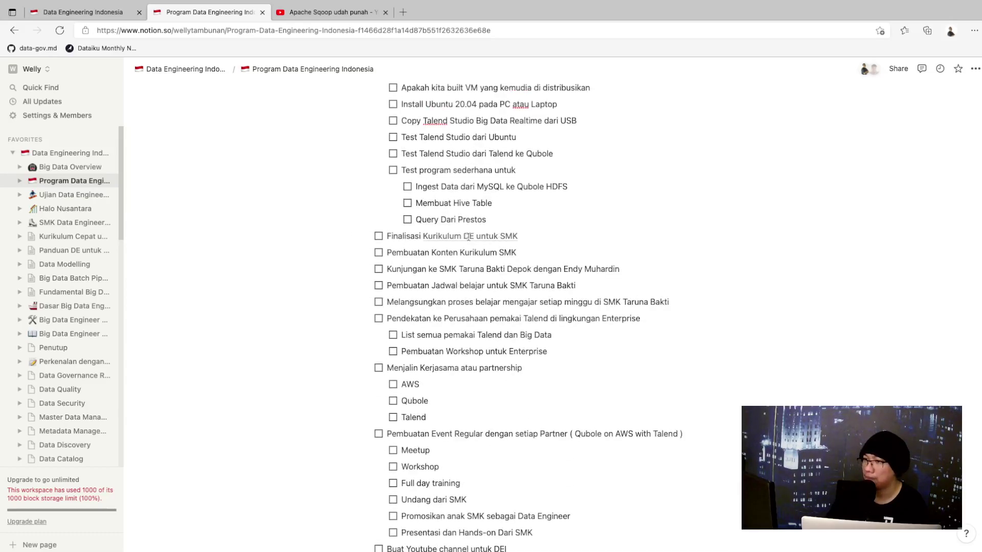
Step: Open the Ujian Data Engineering page and read the Soal Teori questions, briefly highlighting question 7 about reading charts
left_click(77, 196)
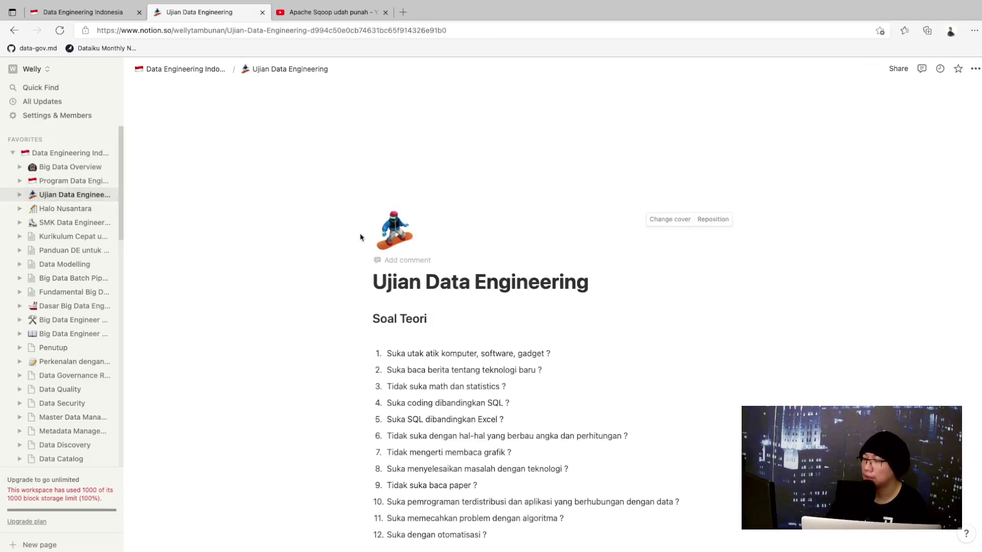
scroll(359, 228, "down", 3)
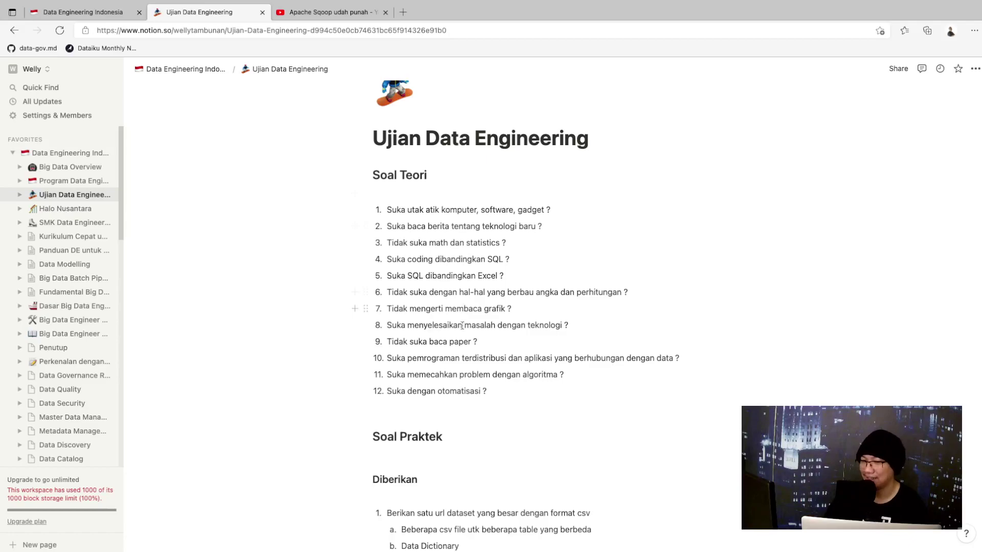
scroll(434, 325, "down", 2)
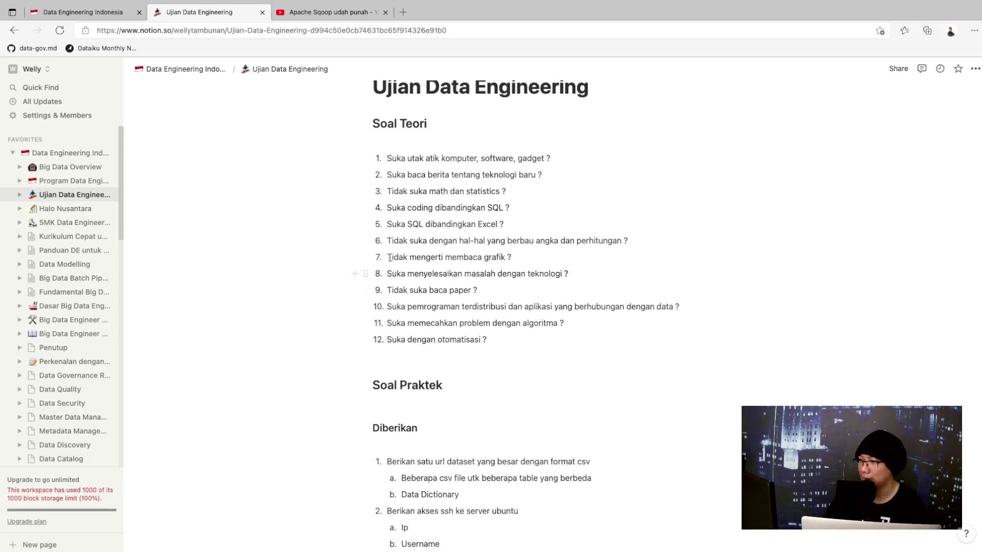
left_click_drag(390, 258, 521, 257)
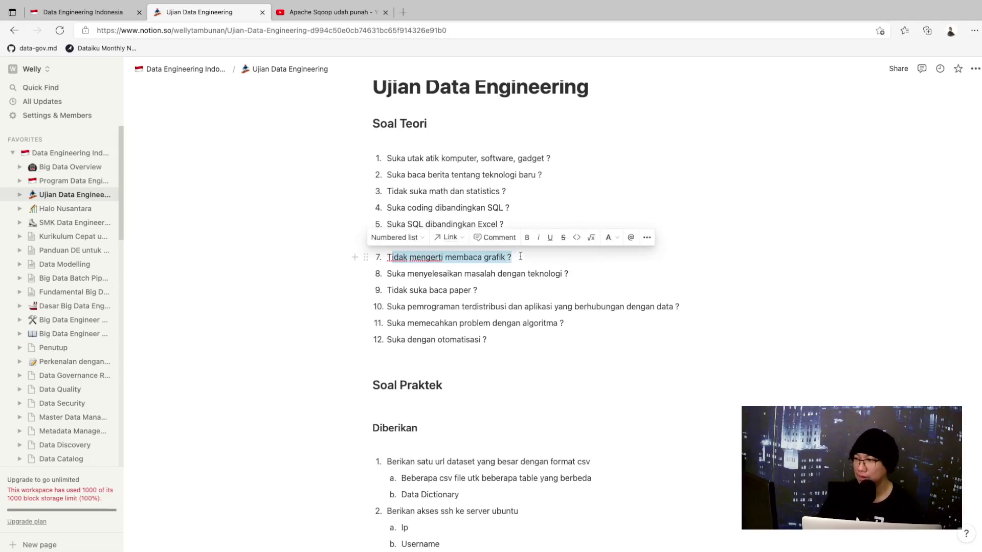
left_click(525, 257)
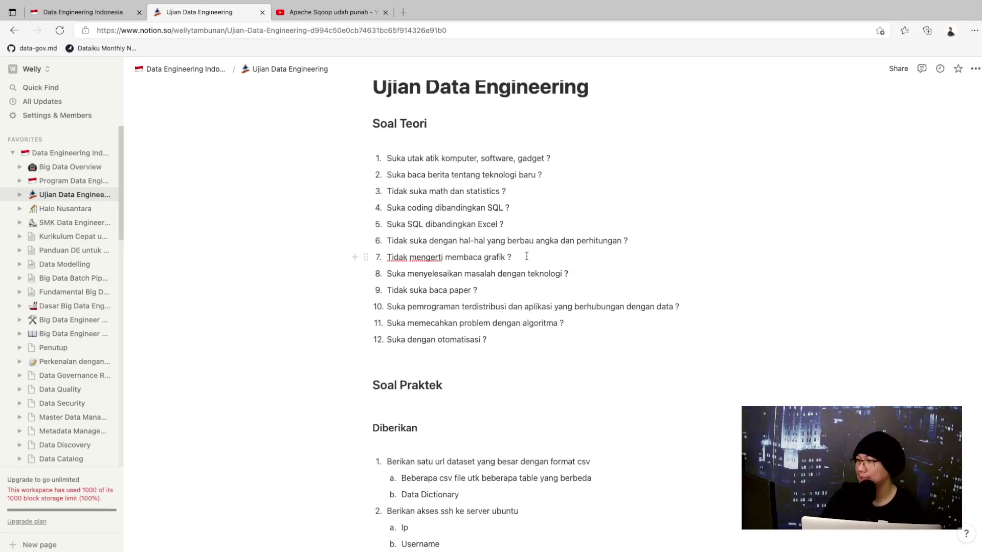
Step: Read Soal Teori questions 7 to 12 on the exam page, highlighting words in the questions along the way
triple_click(526, 257)
left_click(533, 270)
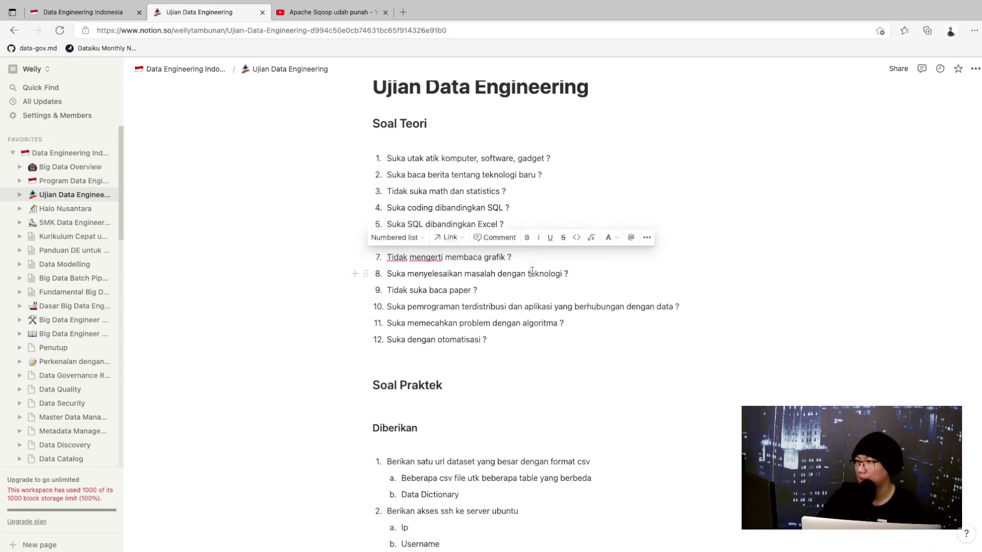
scroll(536, 284, "down", 3)
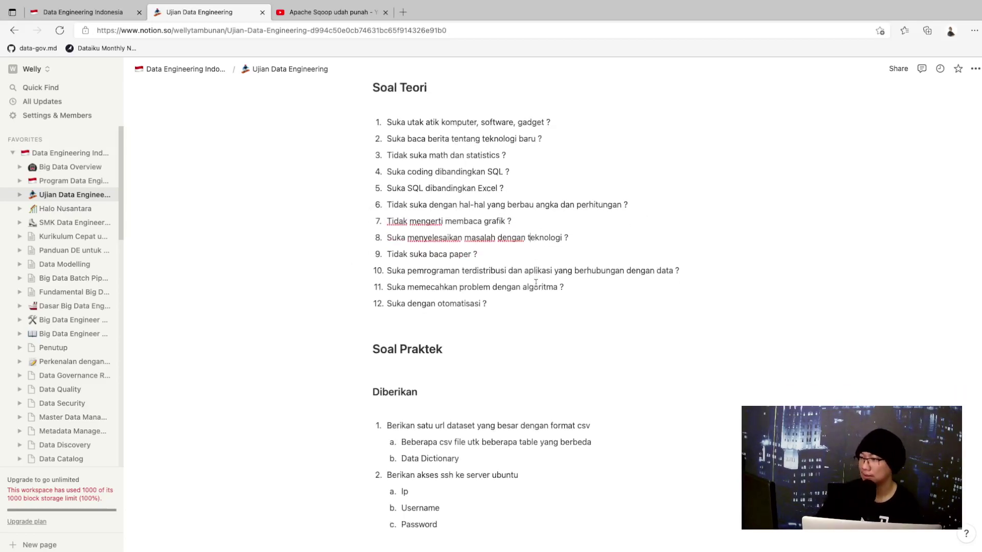
left_click_drag(497, 232, 380, 230)
triple_click(428, 263)
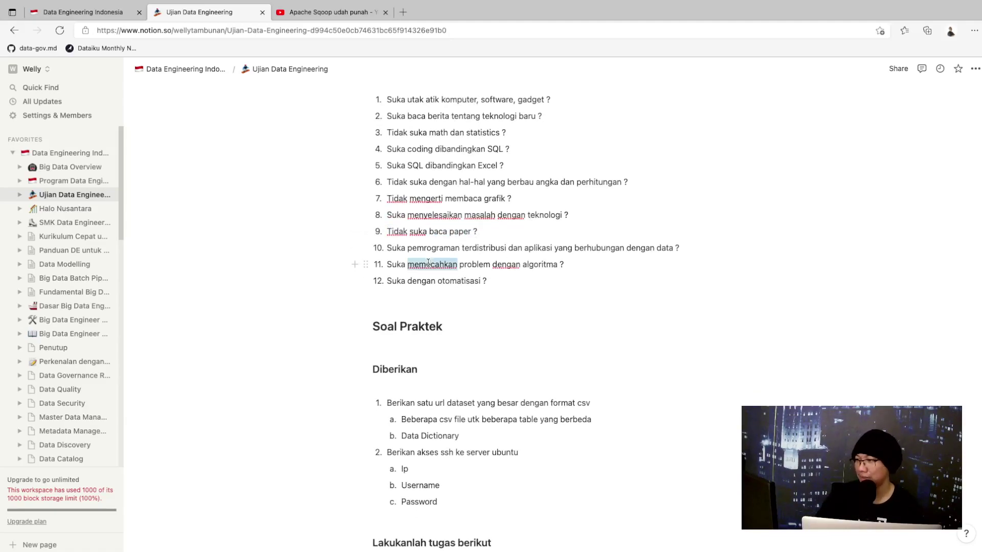
left_click(443, 297)
scroll(443, 297, "down", 5)
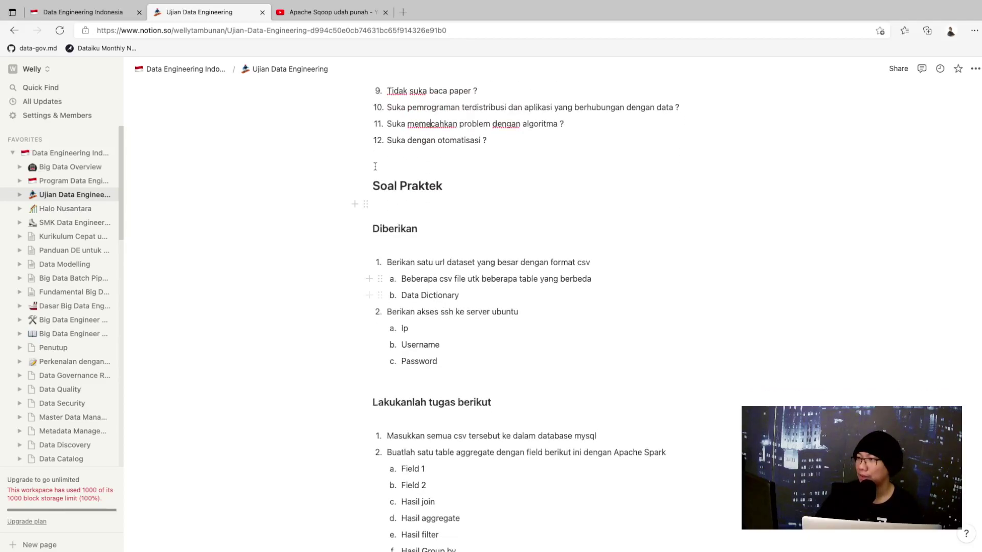
left_click(480, 136)
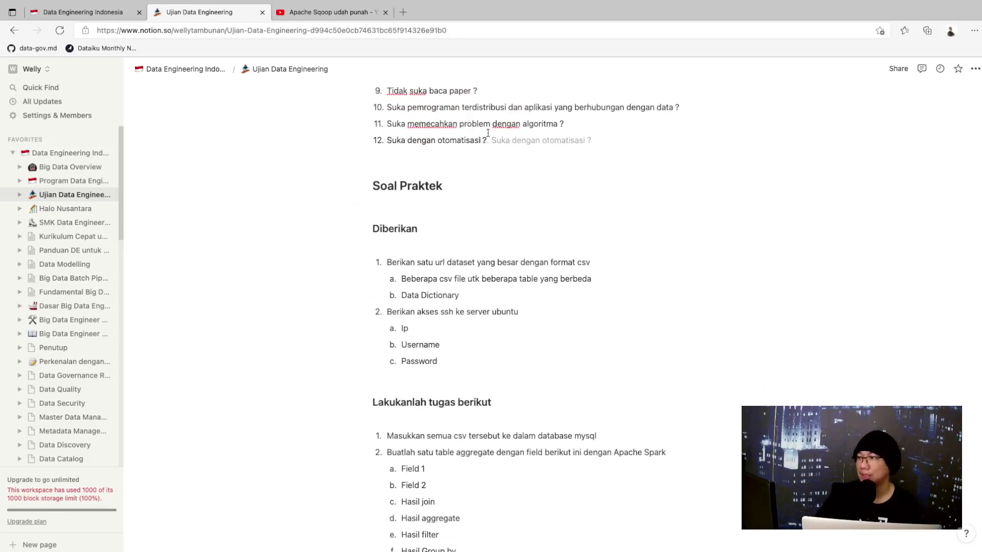
key("Escape")
left_click(491, 138)
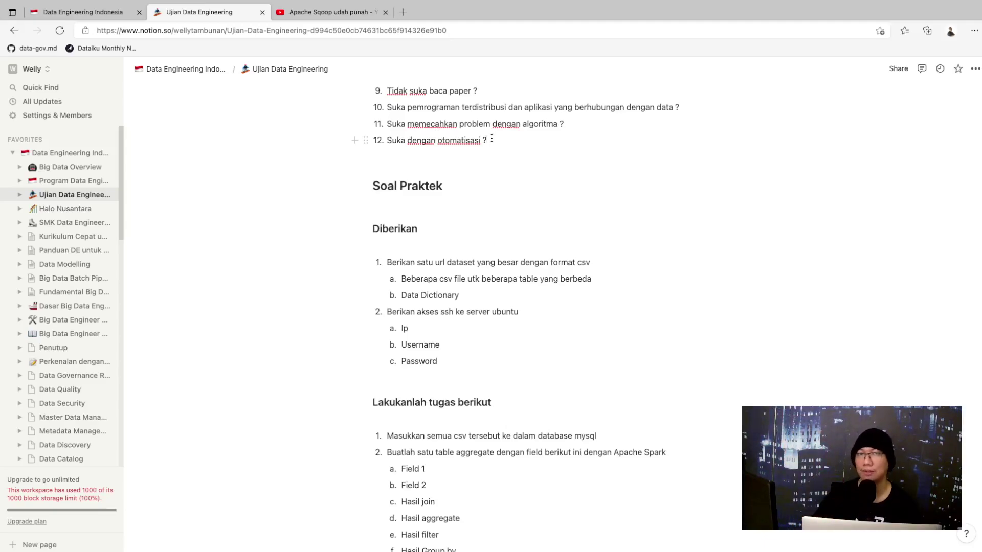
Step: Review the Soal Praktek section, covering the Diberikan items, the Lakukanlah tugas berikut list and the Submission requirements
scroll(493, 235, "down", 3)
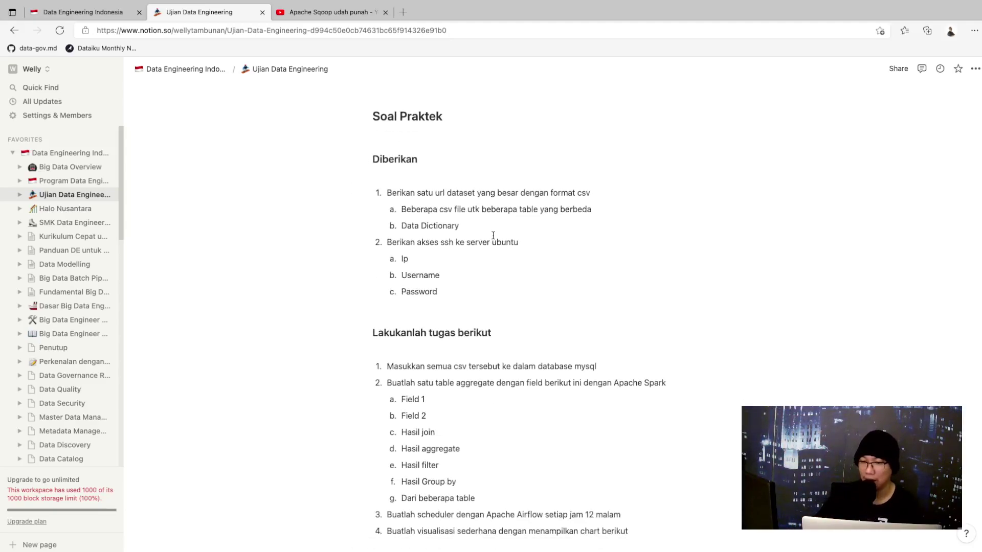
scroll(493, 235, "down", 1)
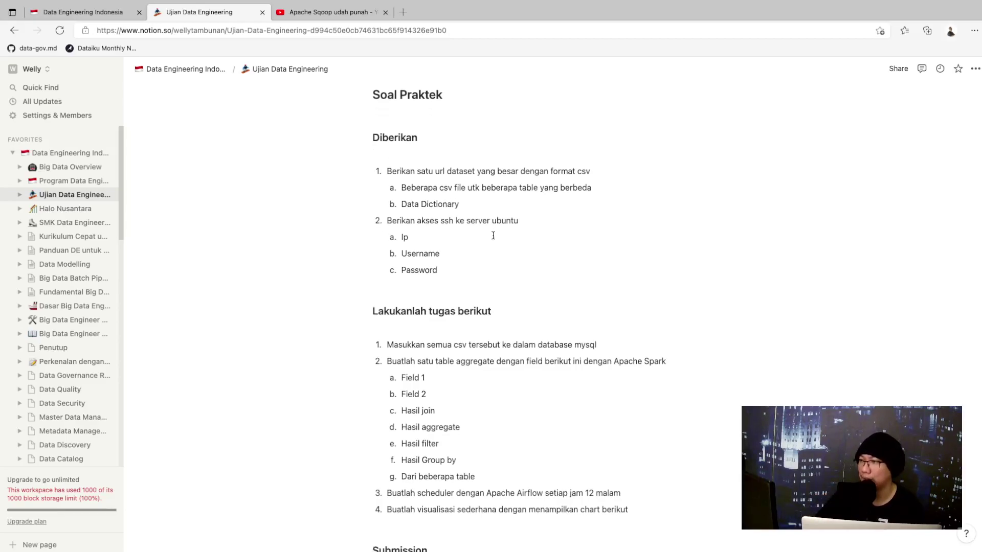
scroll(493, 235, "down", 8)
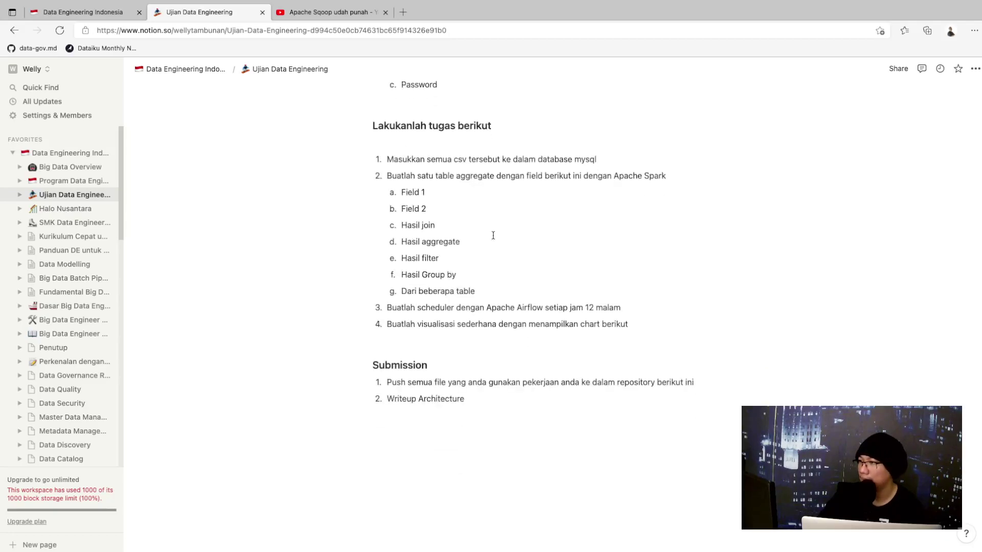
scroll(493, 235, "up", 10)
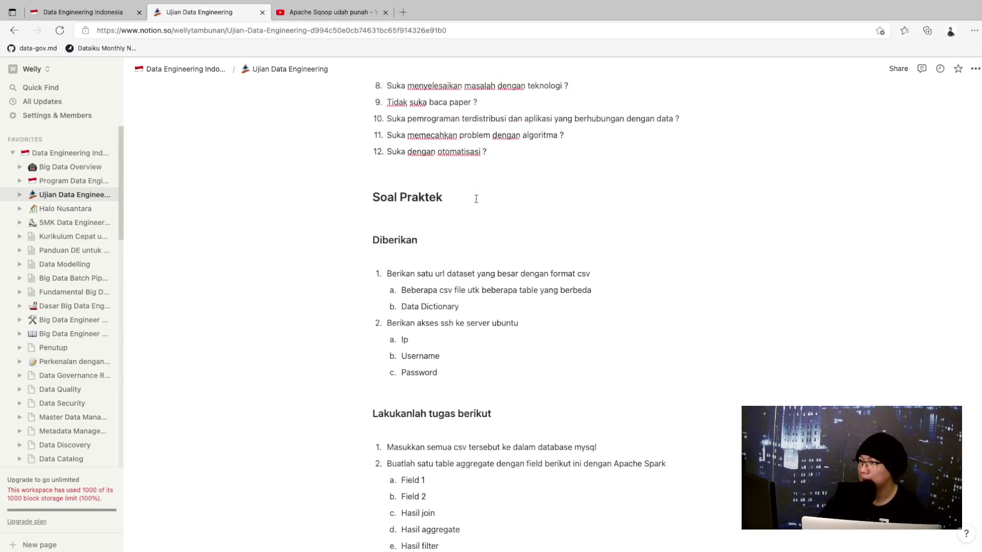
scroll(476, 199, "down", 8)
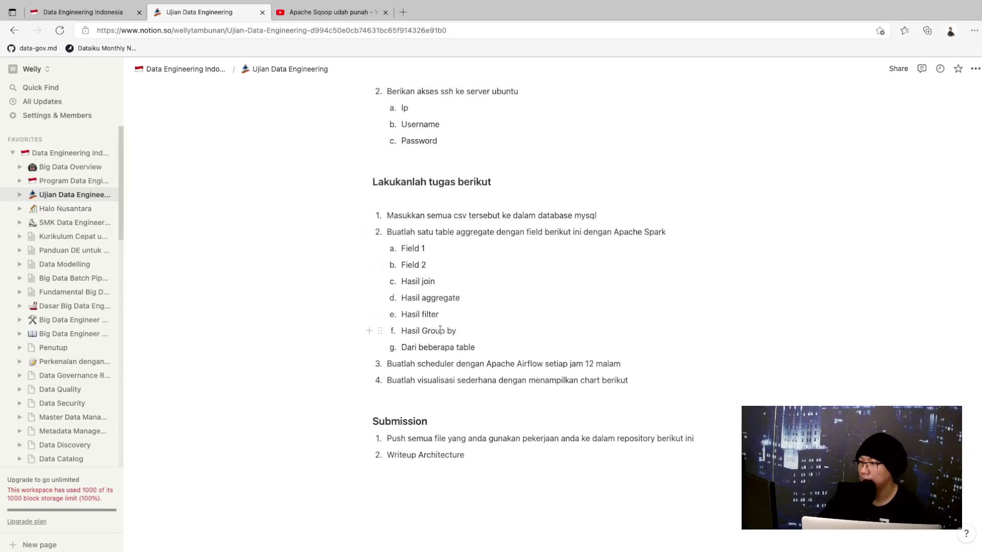
scroll(440, 330, "up", 1)
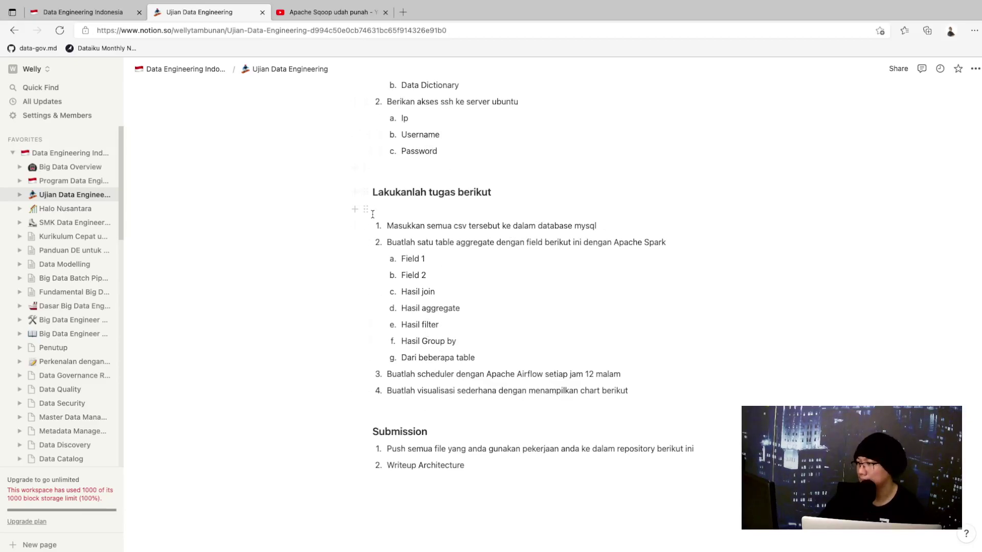
scroll(372, 210, "down", 3)
Step: Open the Halo Nusantara page and review its Hadoop ecosystem, Batch Processing and Streaming Processing outlines
left_click(84, 210)
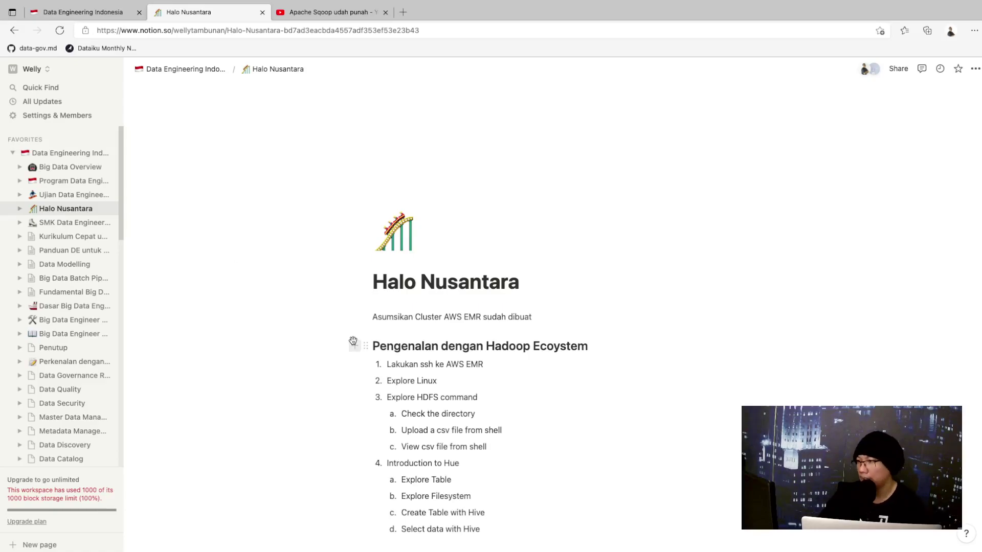
scroll(466, 359, "down", 4)
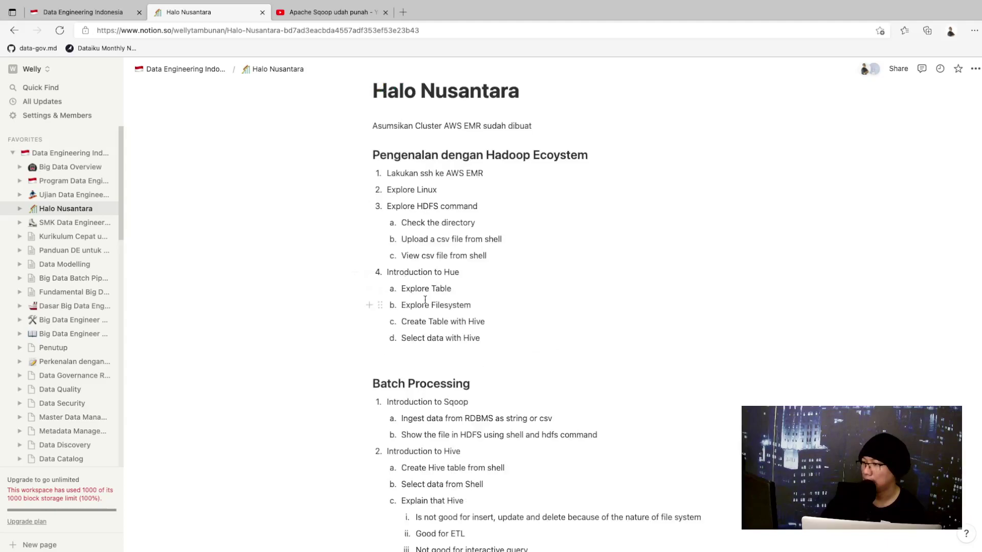
scroll(450, 272, "down", 4)
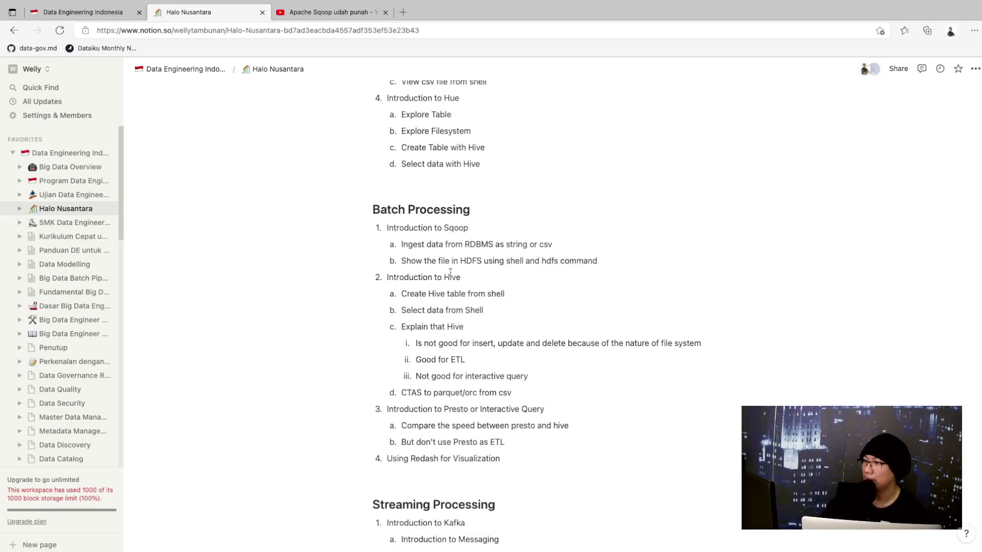
scroll(450, 272, "up", 8)
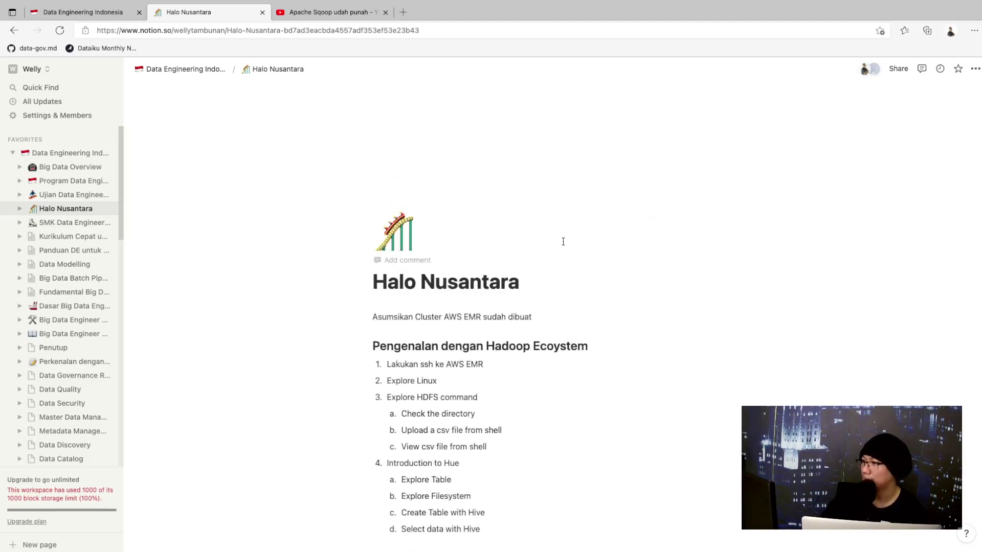
scroll(563, 242, "down", 8)
scroll(563, 241, "down", 5)
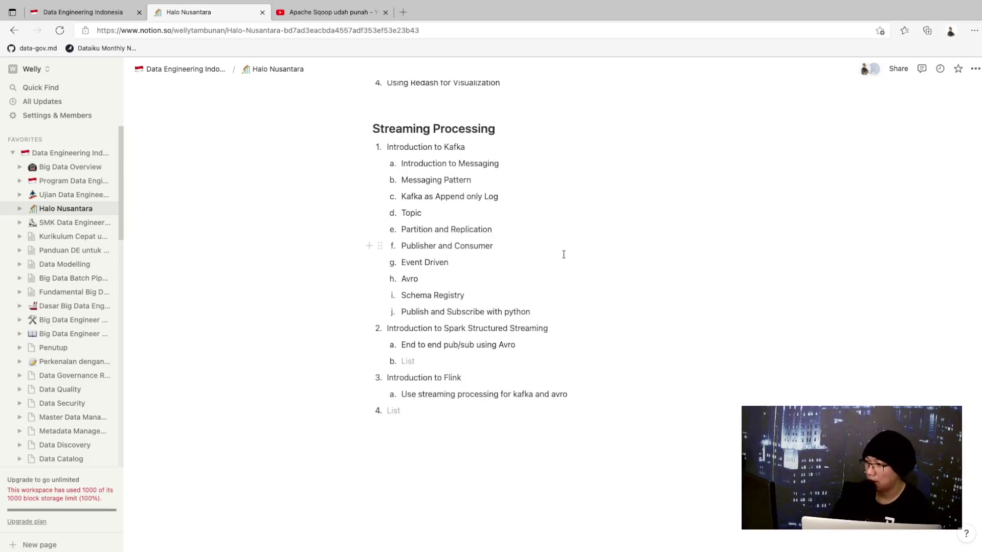
Step: Open the SMK Data Engineer #CodeOnly page and review its curriculum from Prerequisite through Streaming Pipeline
left_click(77, 223)
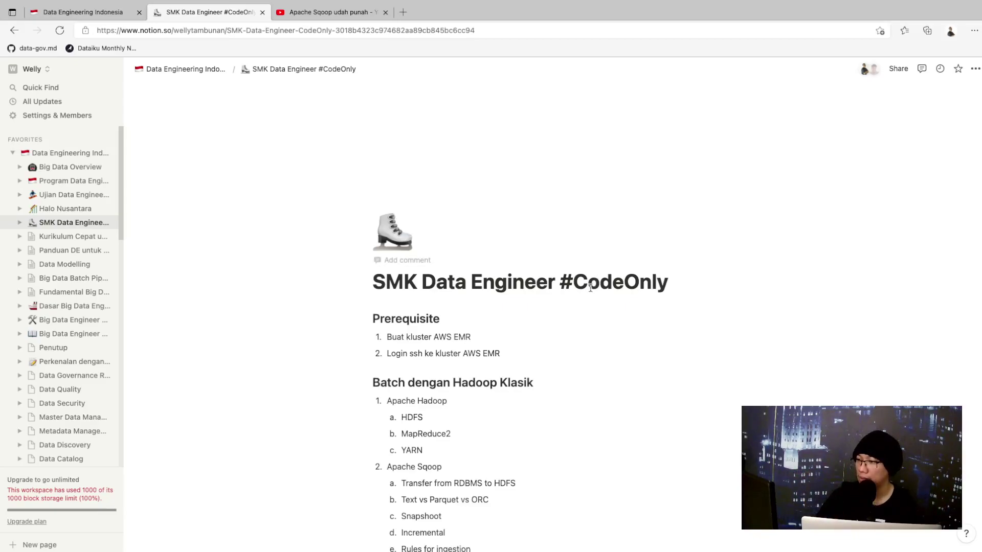
scroll(591, 288, "down", 7)
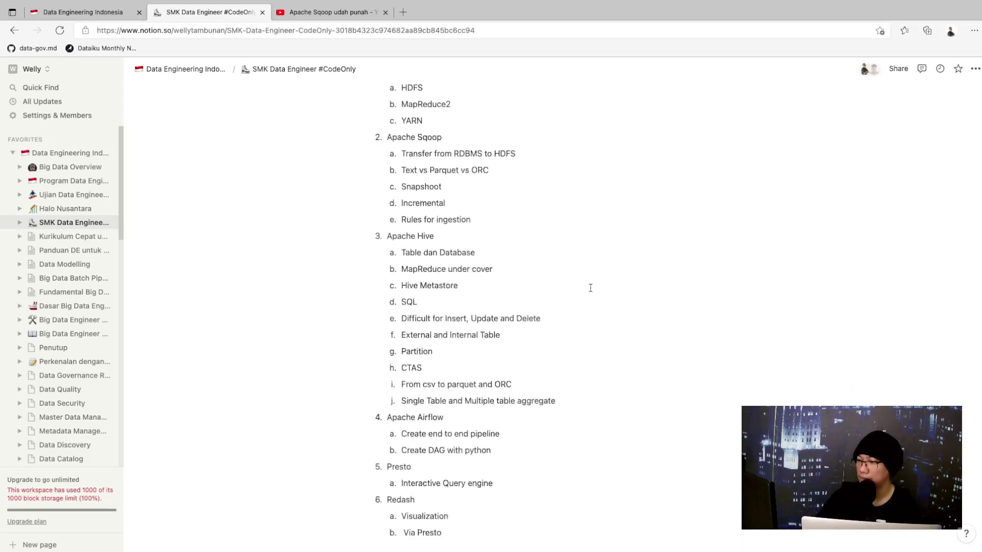
scroll(591, 288, "up", 7)
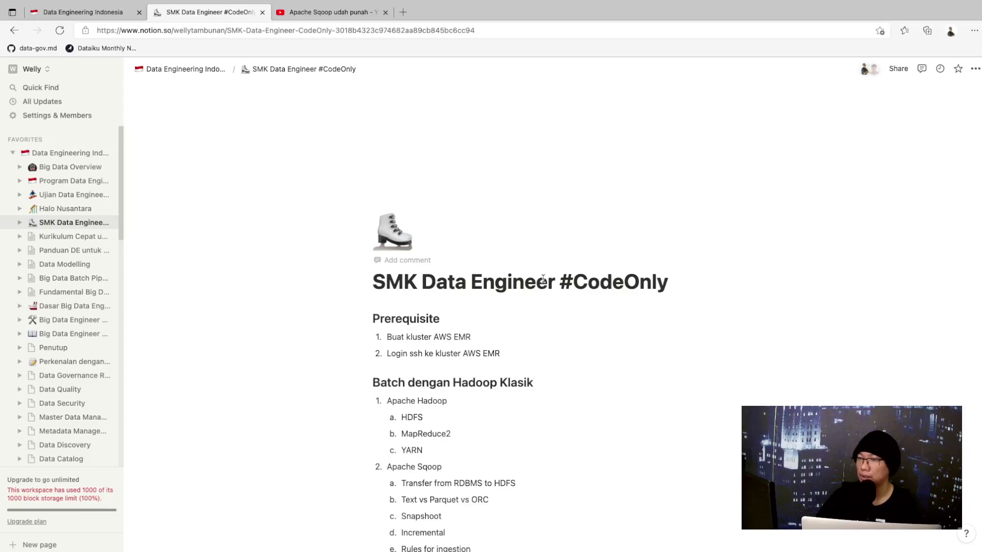
scroll(543, 278, "down", 9)
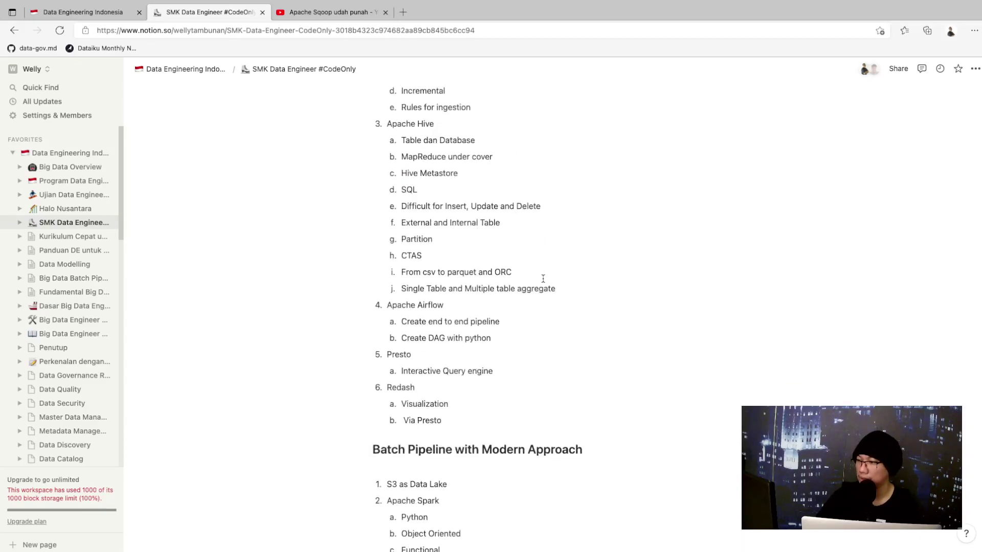
scroll(543, 279, "down", 8)
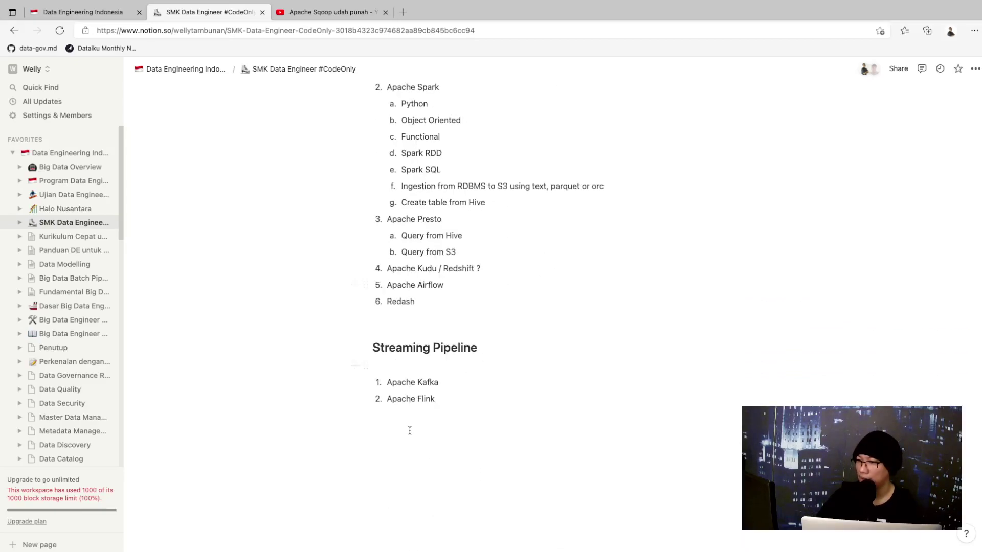
Step: Browse the workspace's page list and expand Bengkel Data to view its subpages
scroll(62, 307, "down", 5)
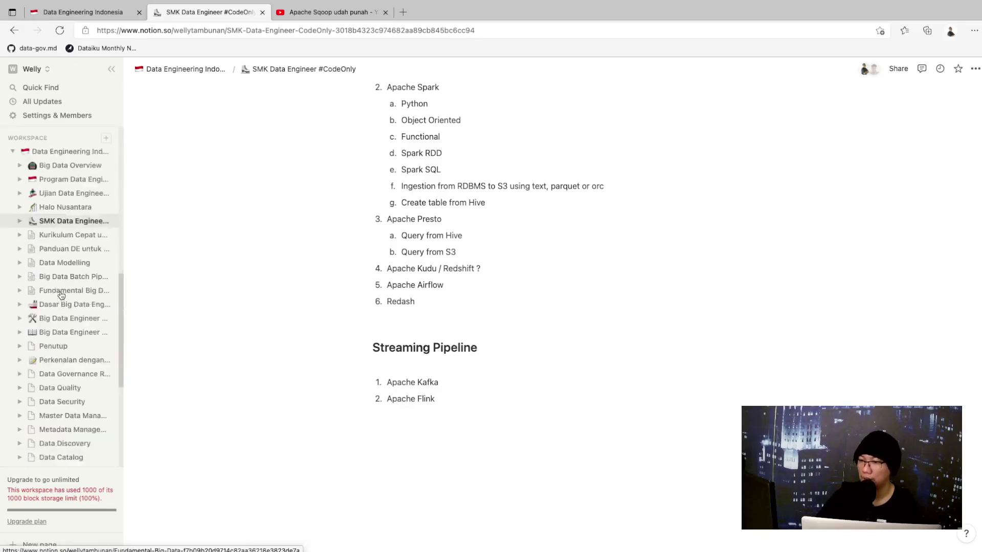
scroll(48, 391, "up", 5)
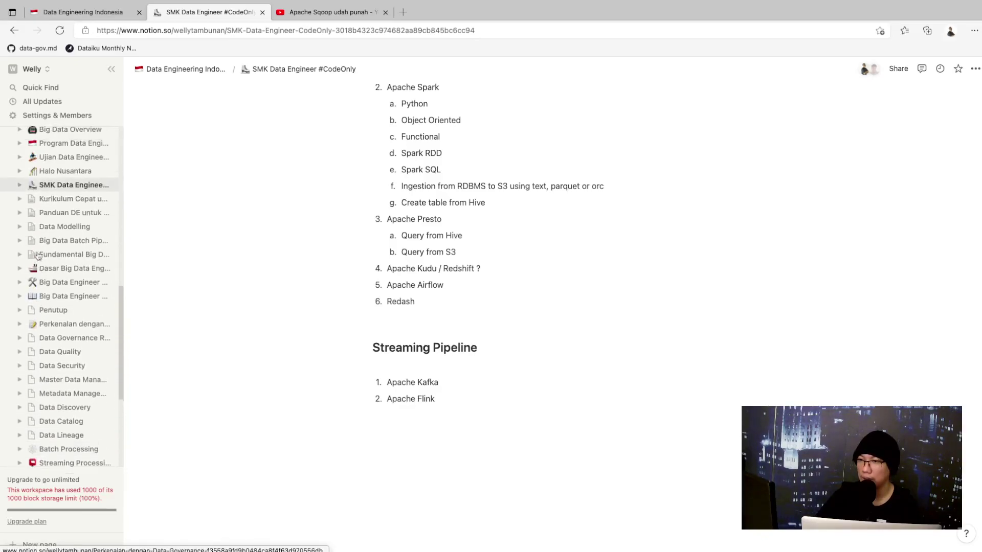
scroll(37, 255, "up", 2)
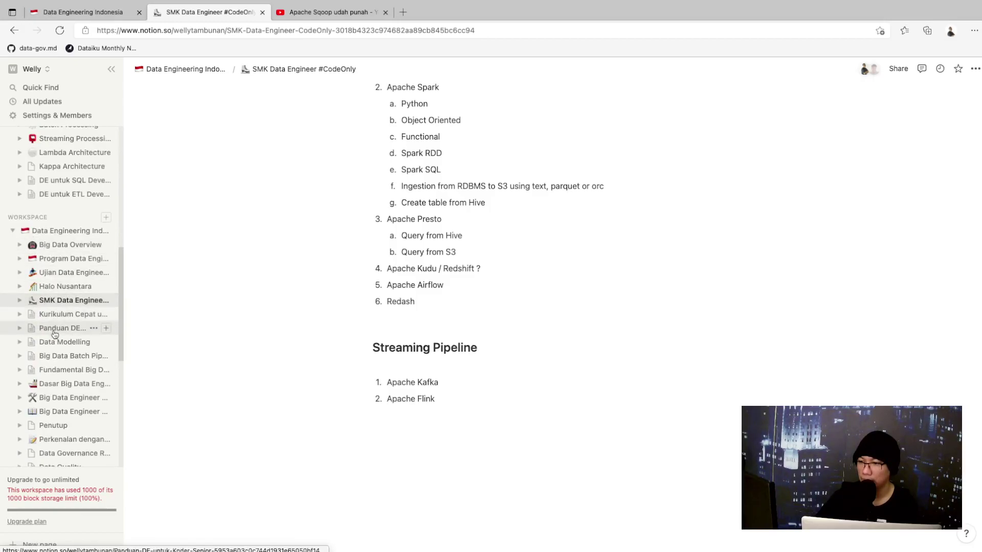
scroll(55, 352, "down", 2)
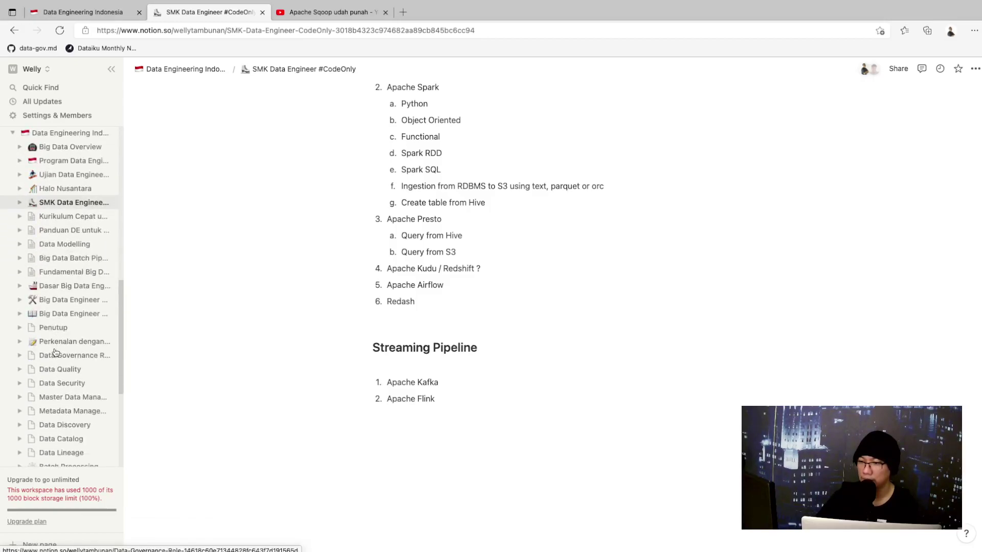
scroll(56, 352, "down", 4)
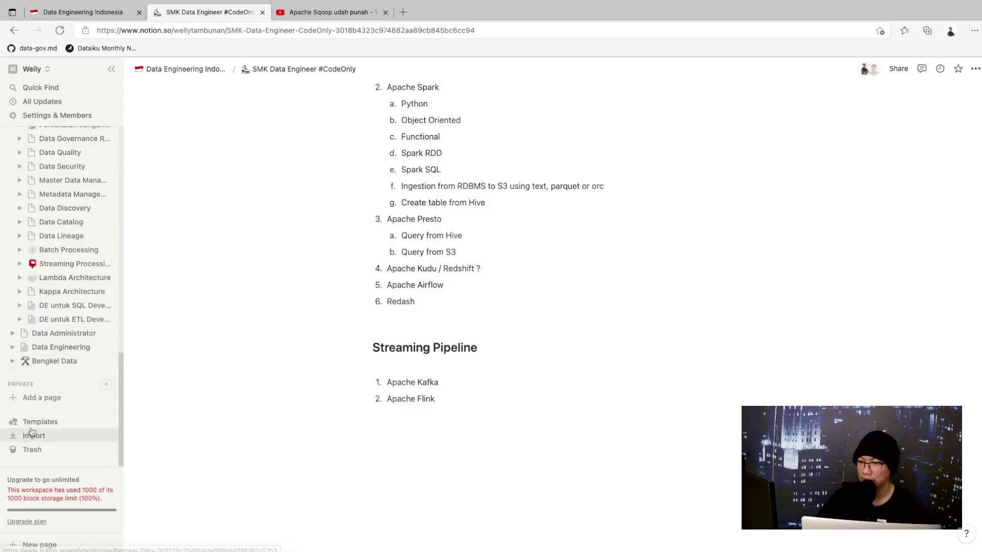
left_click(13, 362)
scroll(12, 364, "down", 2)
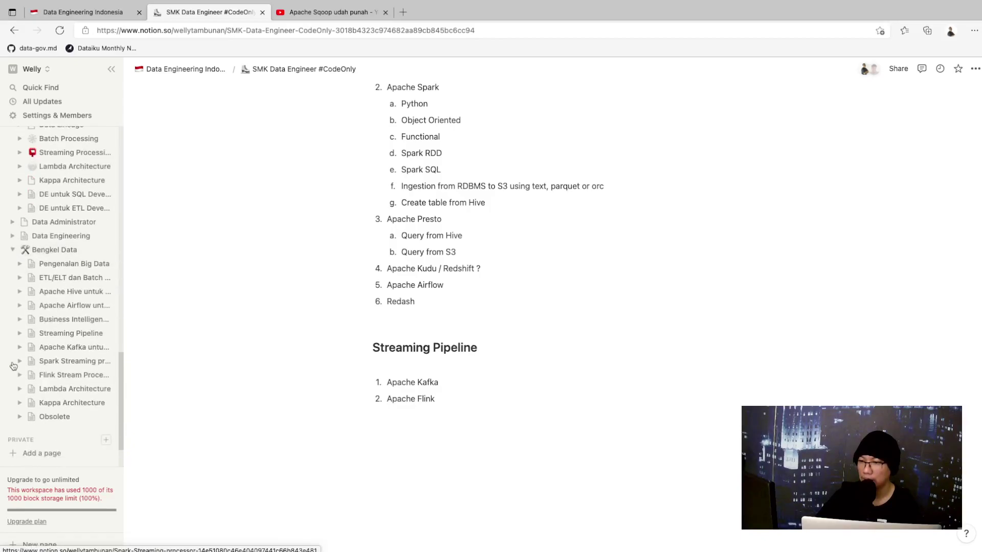
Step: Check the top-level Data Engineering page for subpages and delete that page from the workspace
scroll(13, 317, "up", 1)
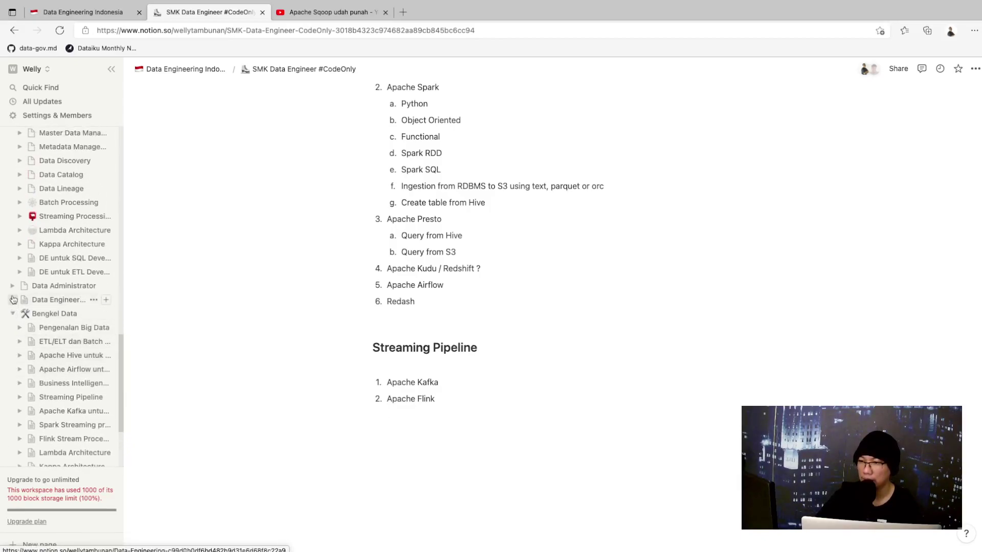
left_click(13, 299)
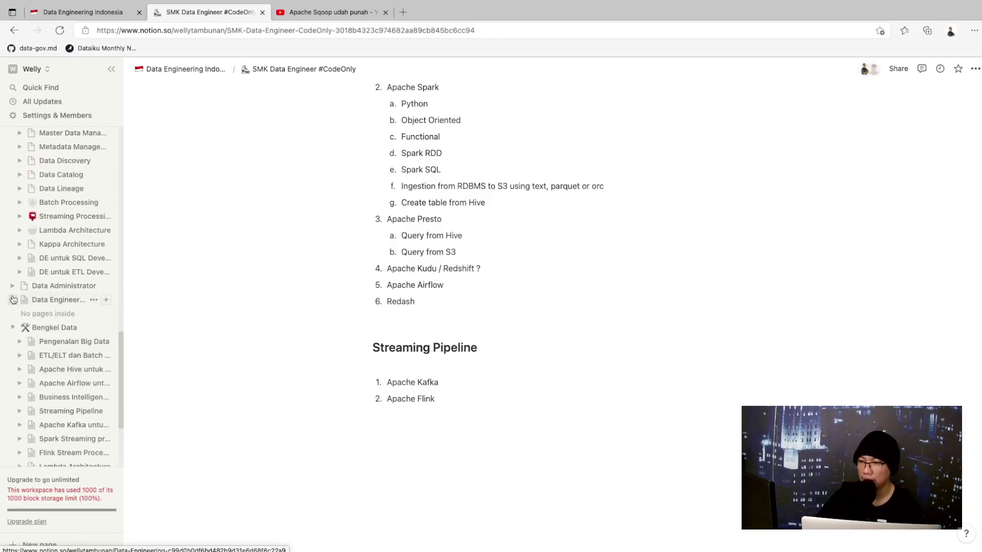
left_click(94, 299)
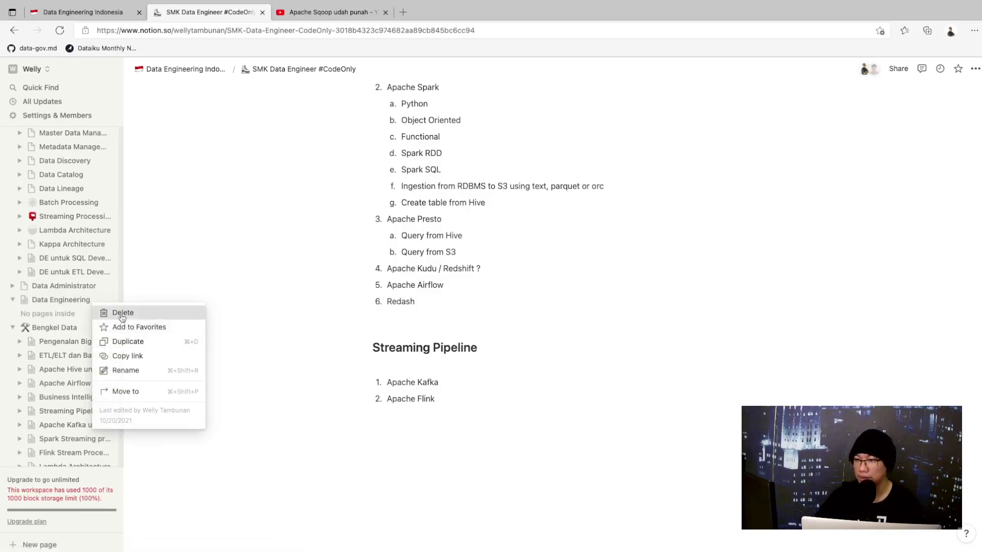
left_click(122, 313)
Step: Open the Data Administrator page, check it for subpages, and go back up through the workspace's page list
left_click(59, 289)
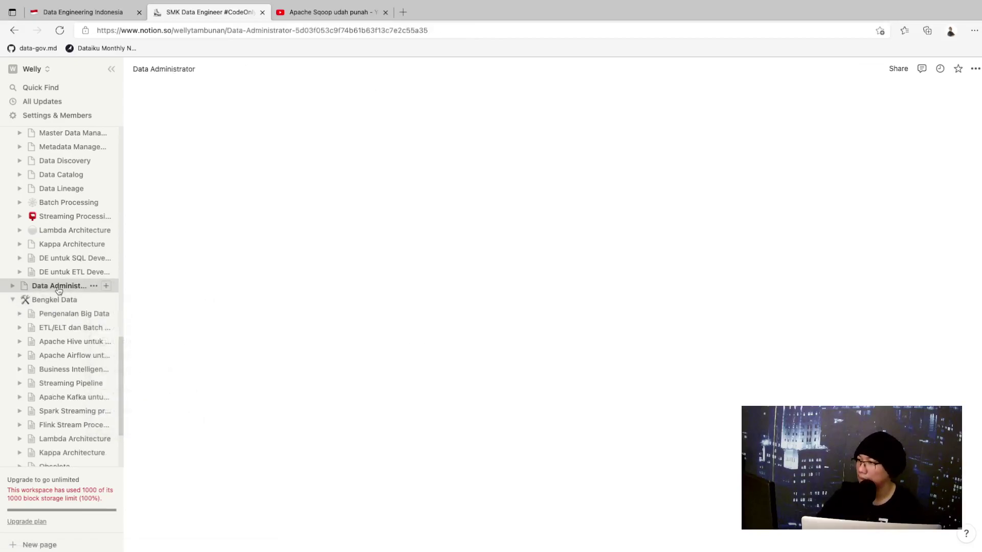
left_click(12, 286)
left_click(12, 286)
scroll(11, 289, "up", 3)
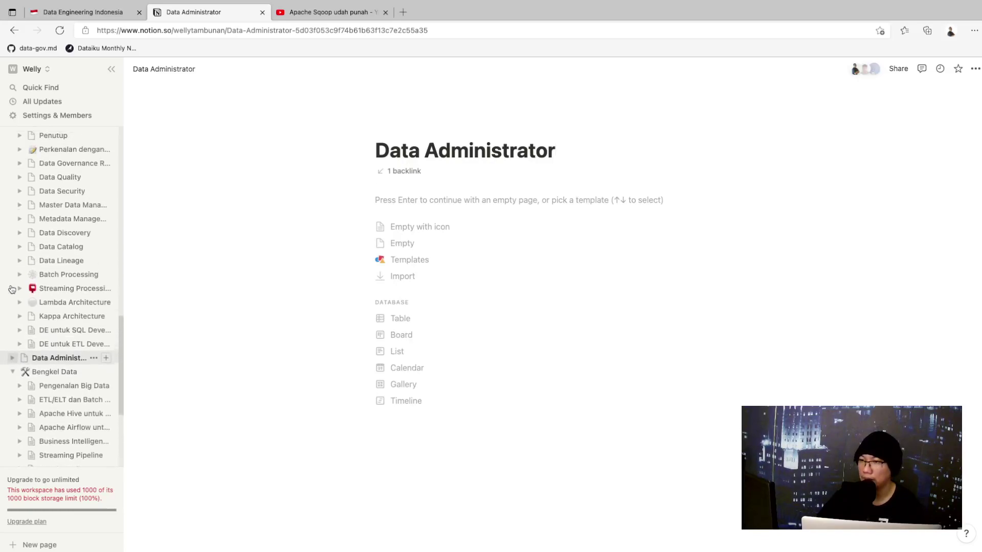
scroll(11, 289, "up", 5)
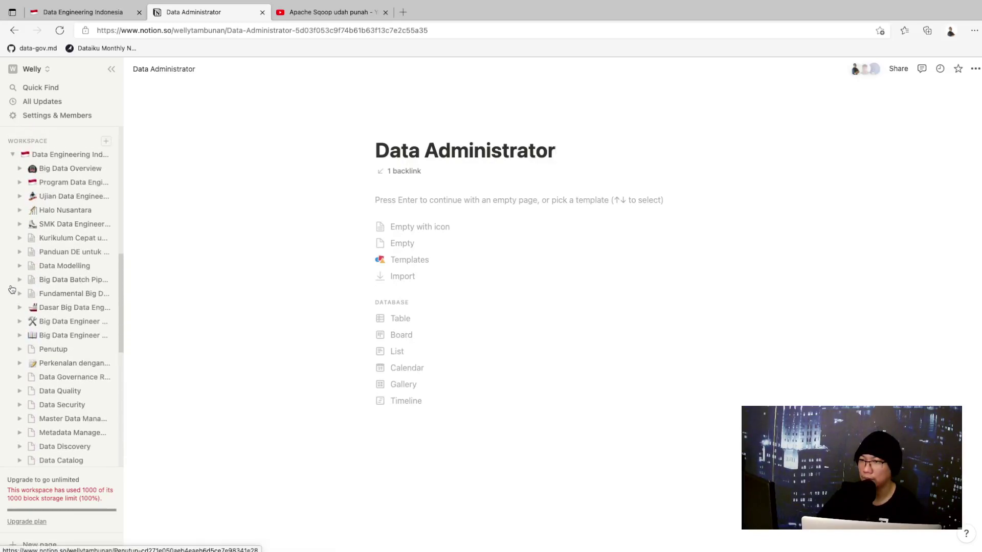
scroll(12, 289, "up", 10)
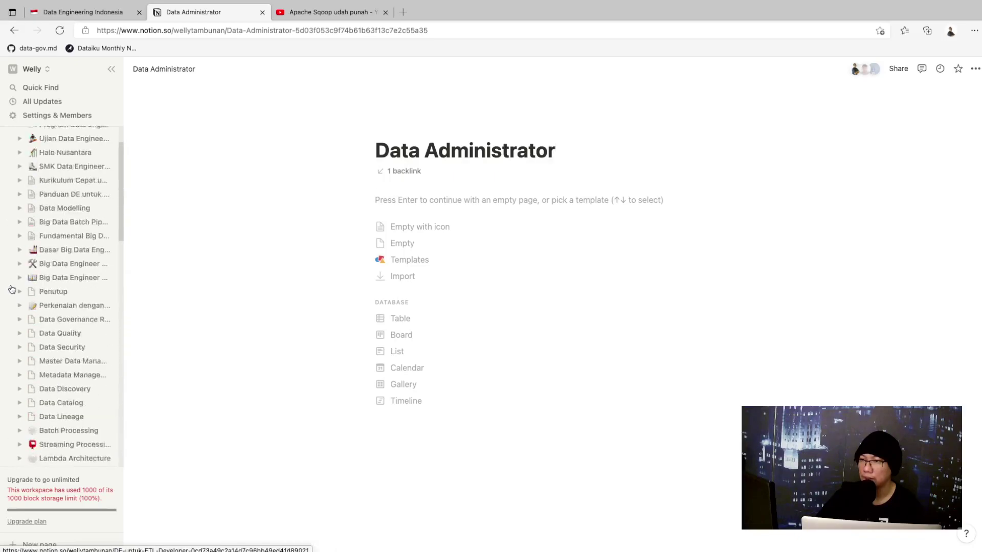
Step: Open the SMK Data Engineer #CodeOnly page under Data Engineering Indonesia and widen the page list to fit the full page names
scroll(12, 289, "up", 2)
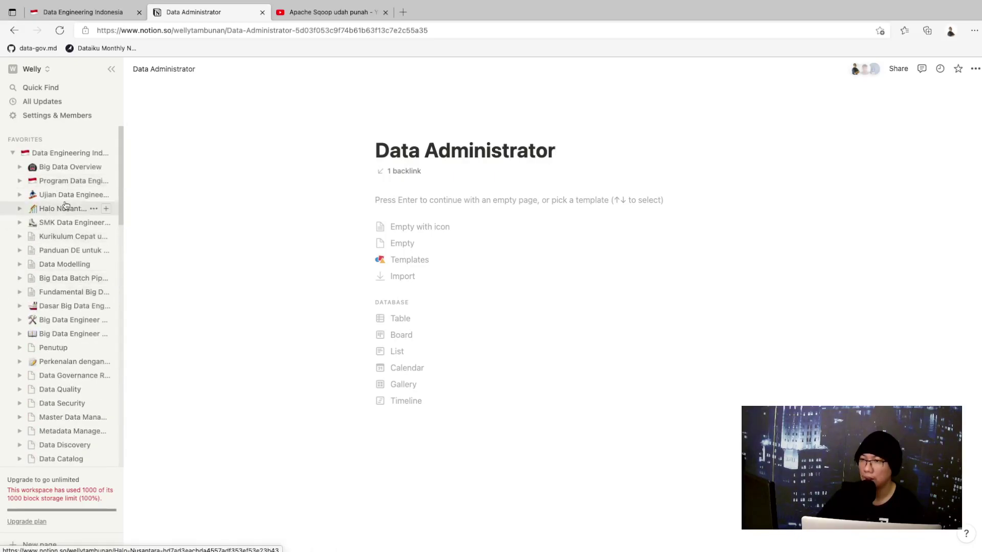
scroll(50, 293, "down", 6)
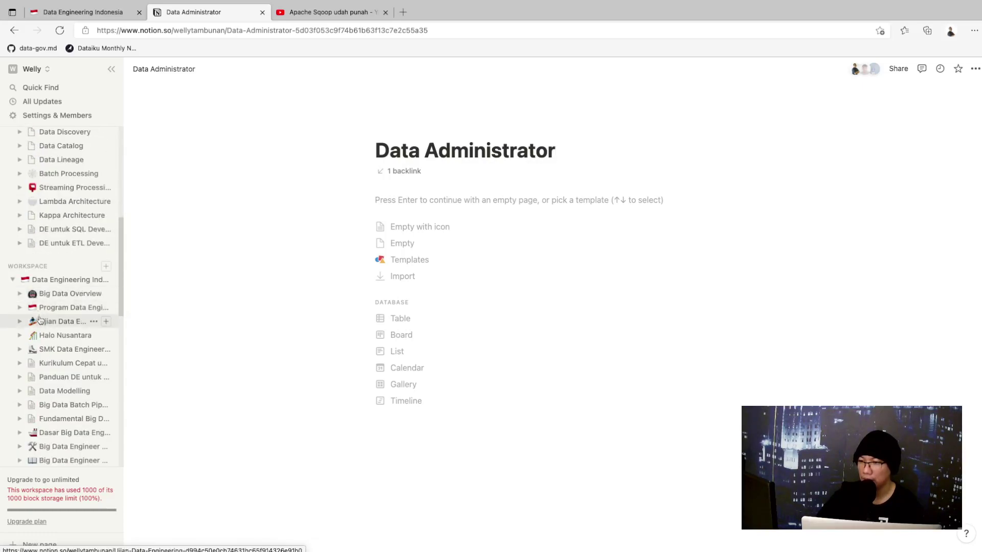
left_click(38, 353)
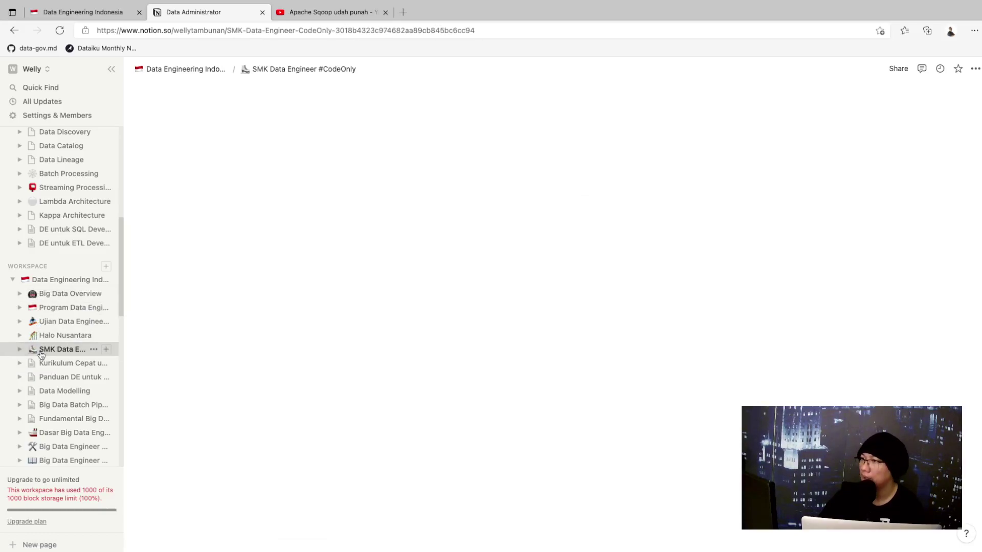
scroll(51, 337, "down", 2)
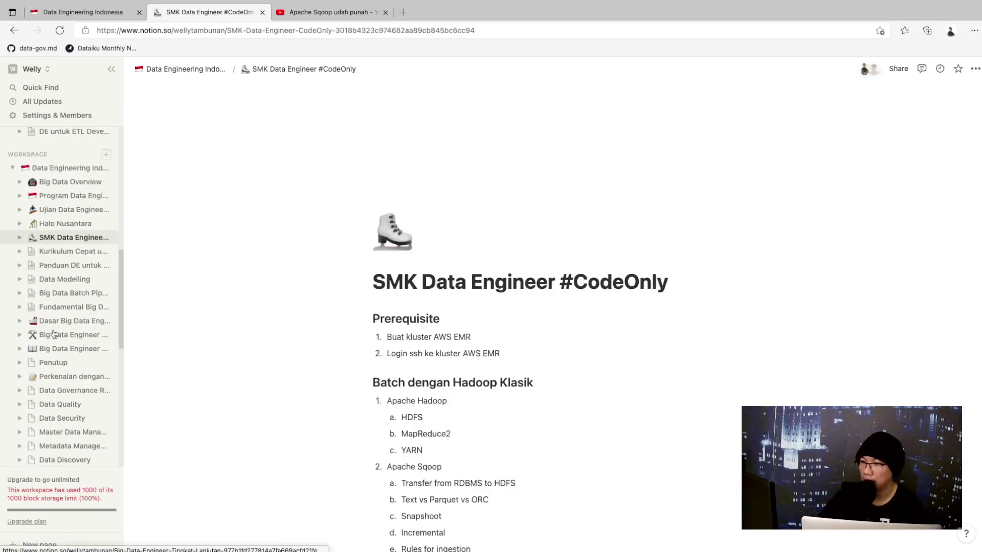
left_click_drag(123, 240, 221, 246)
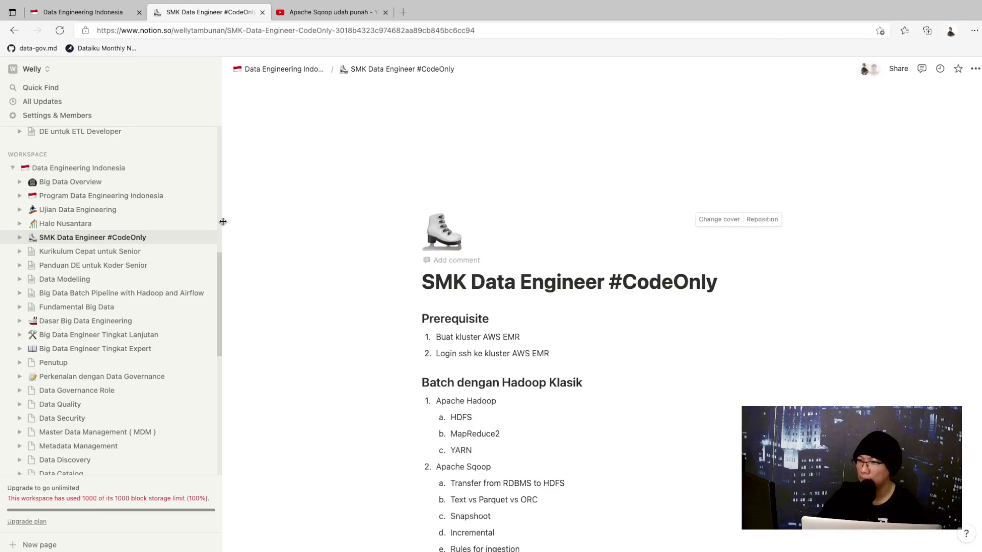
left_click_drag(223, 221, 272, 219)
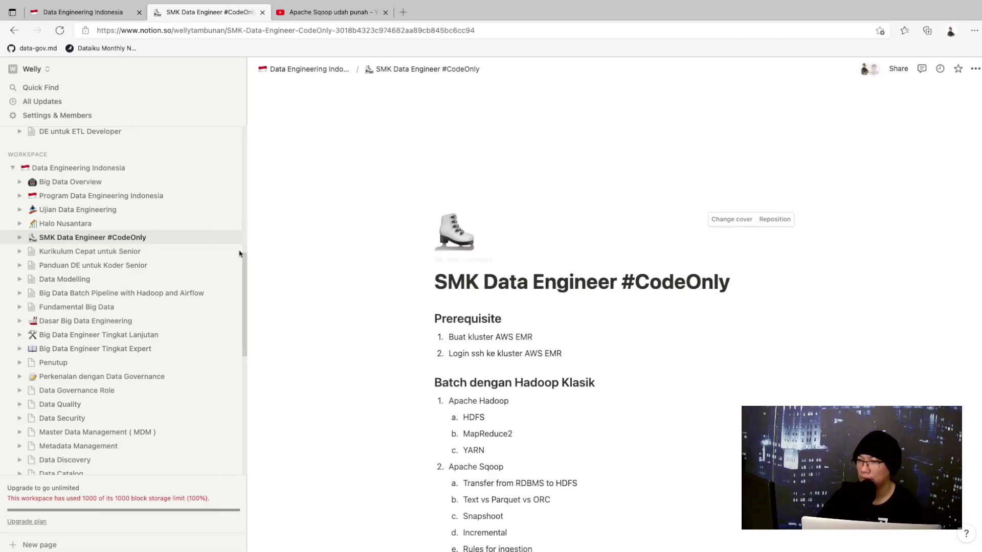
Step: Expand the Obsolete page under Bengkel Data to view its subpages
scroll(197, 321, "down", 1)
scroll(198, 322, "down", 5)
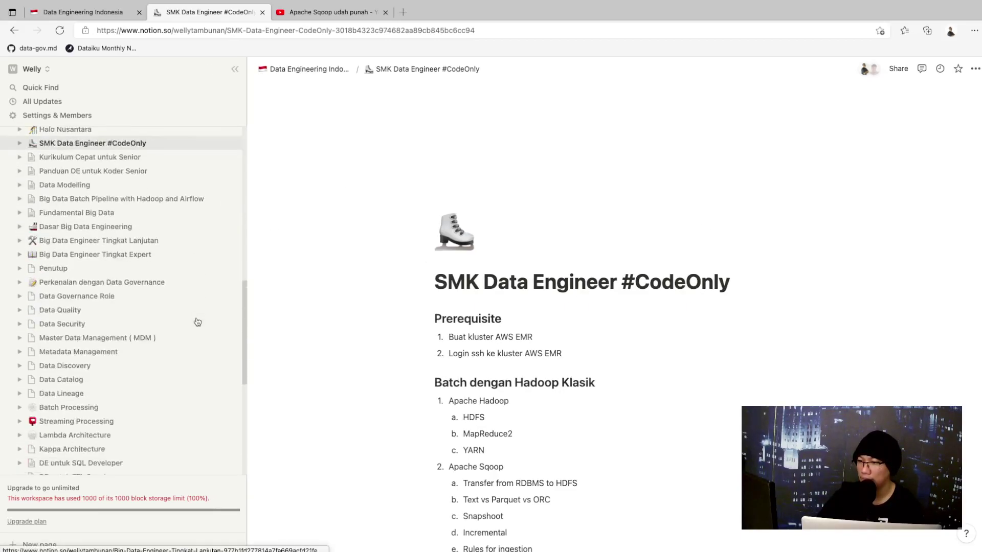
scroll(197, 321, "down", 3)
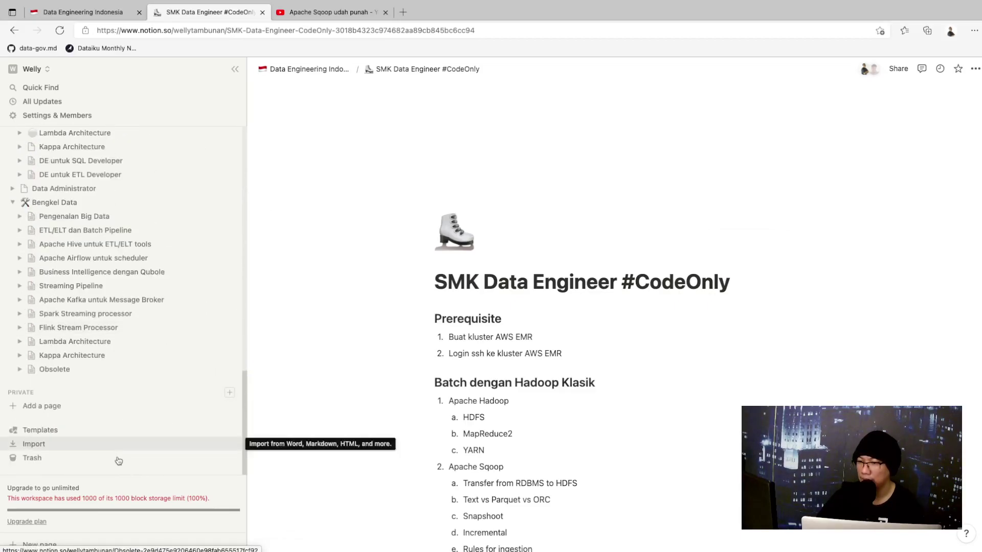
left_click(19, 369)
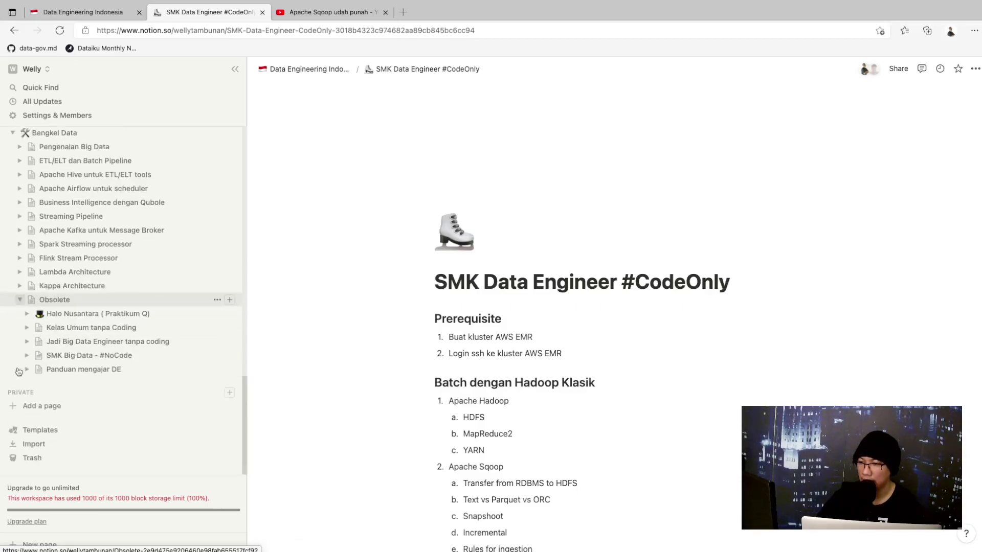
Step: Open the Kelas Umum tanpa Coding page and review its curriculum from Relational Database through the Reference and Videos sections
left_click(80, 330)
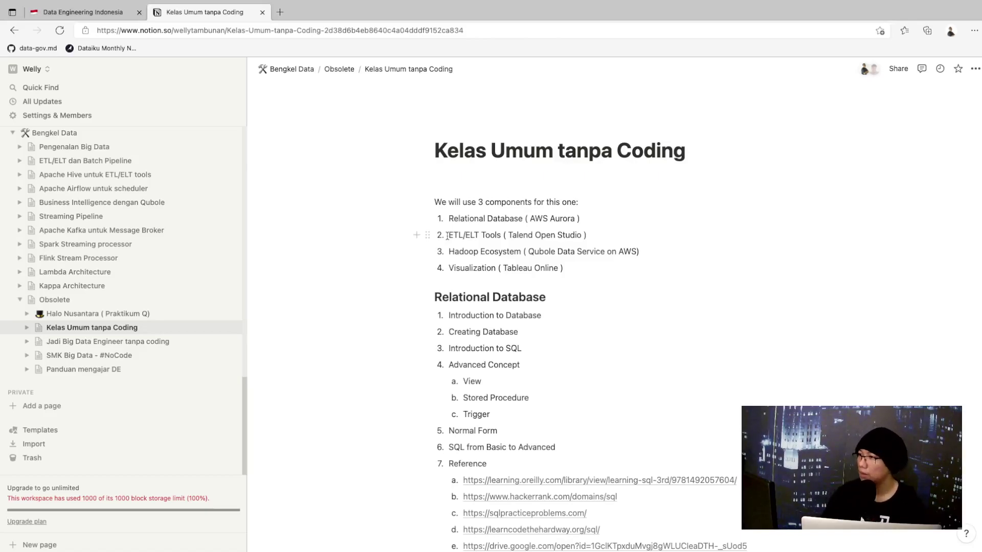
scroll(467, 269, "down", 5)
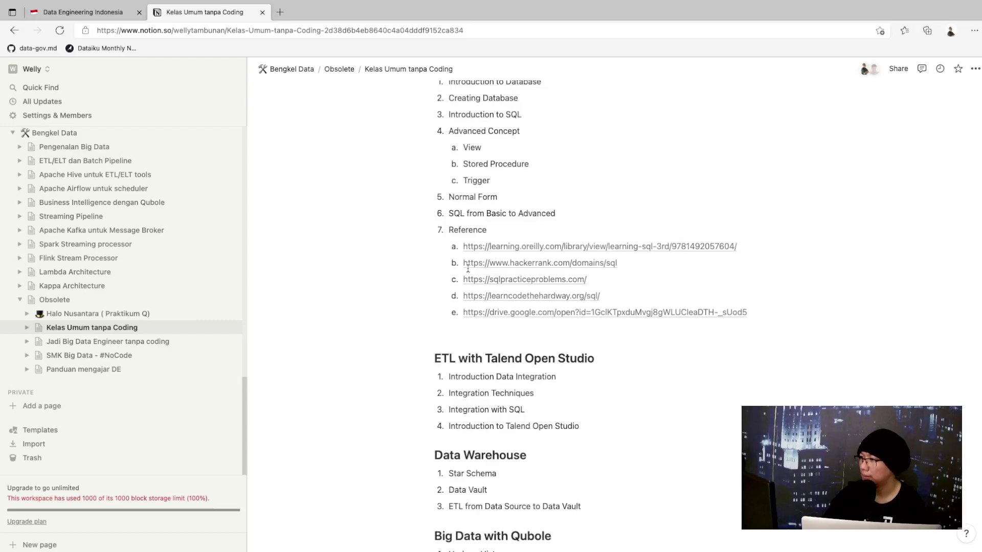
scroll(467, 268, "down", 1)
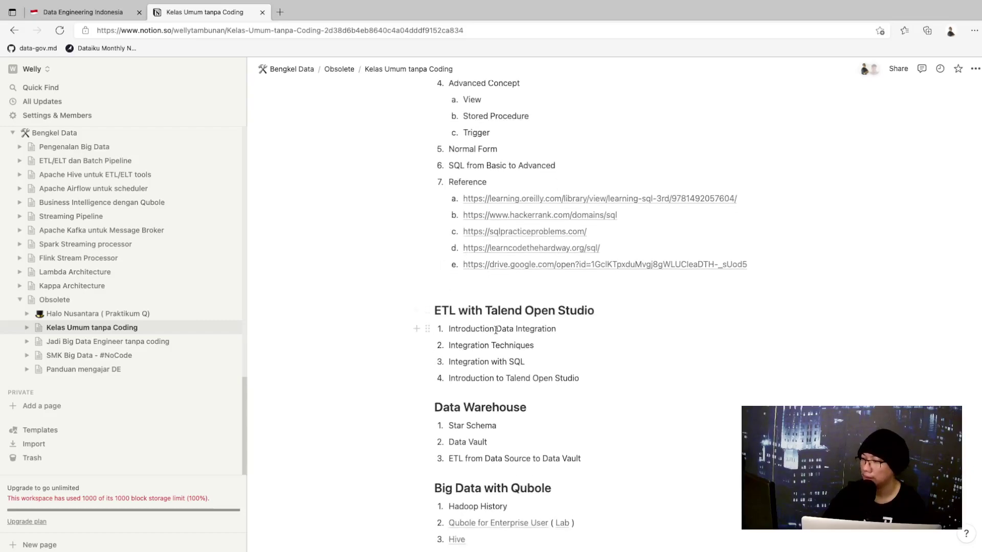
scroll(496, 330, "down", 5)
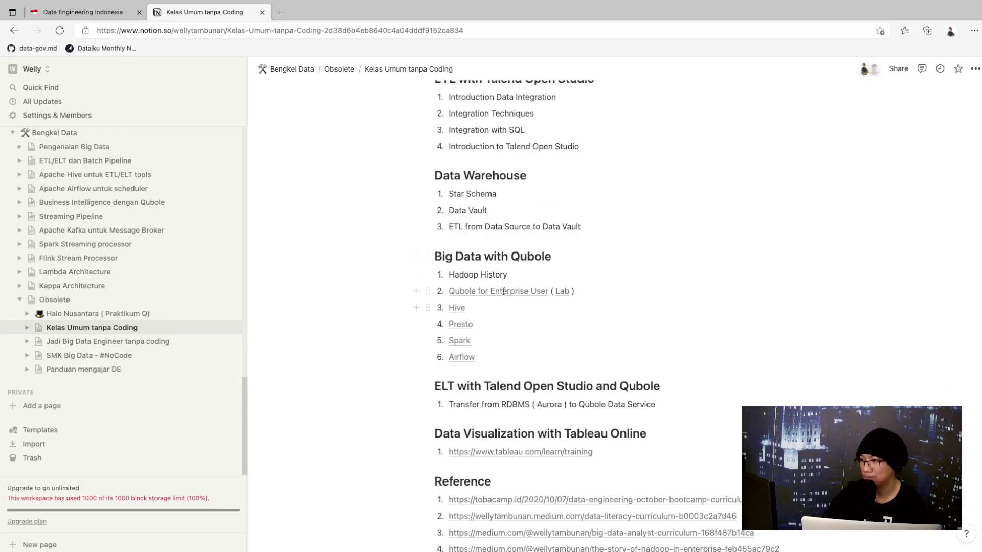
scroll(509, 339, "down", 4)
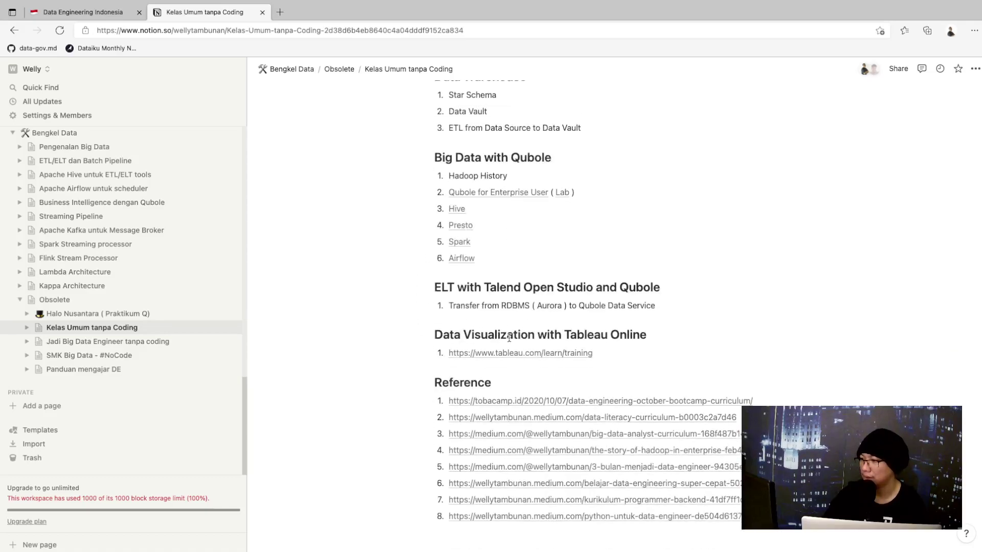
scroll(510, 342, "down", 1)
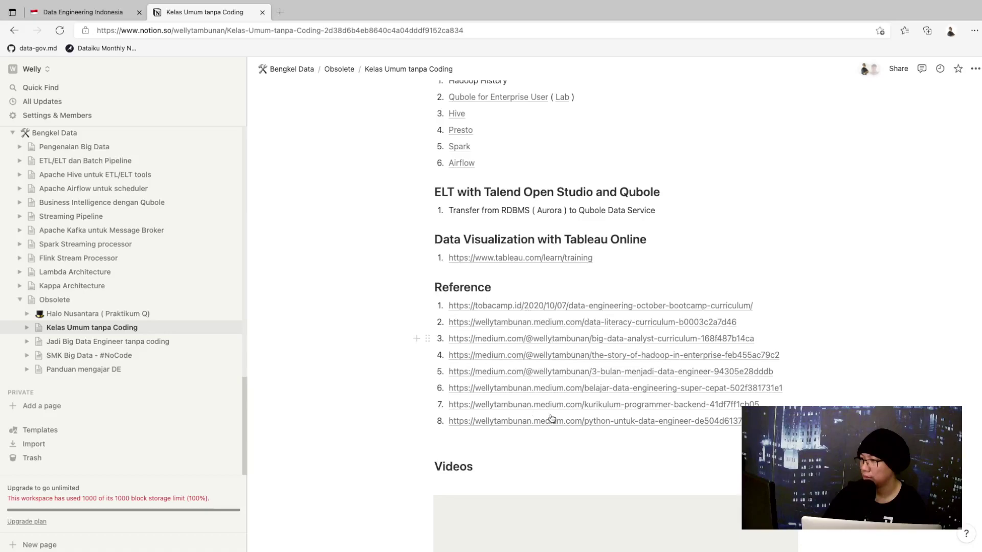
scroll(551, 418, "down", 9)
scroll(550, 416, "down", 3)
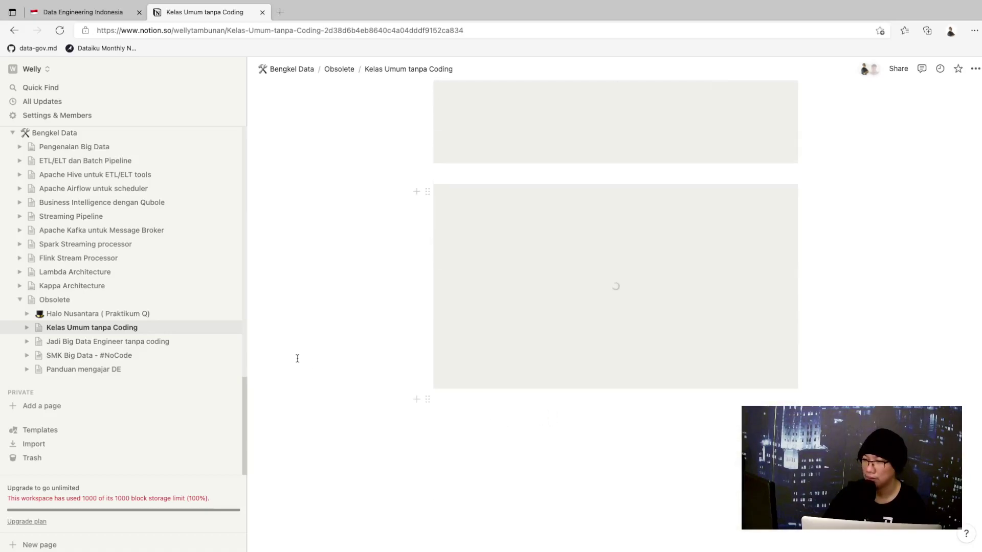
Step: Look through the obsolete pages Jadi Big Data Engineer tanpa coding, SMK Big Data - #NoCode and Panduan mengajar DE, reading the last one to its end
left_click(145, 342)
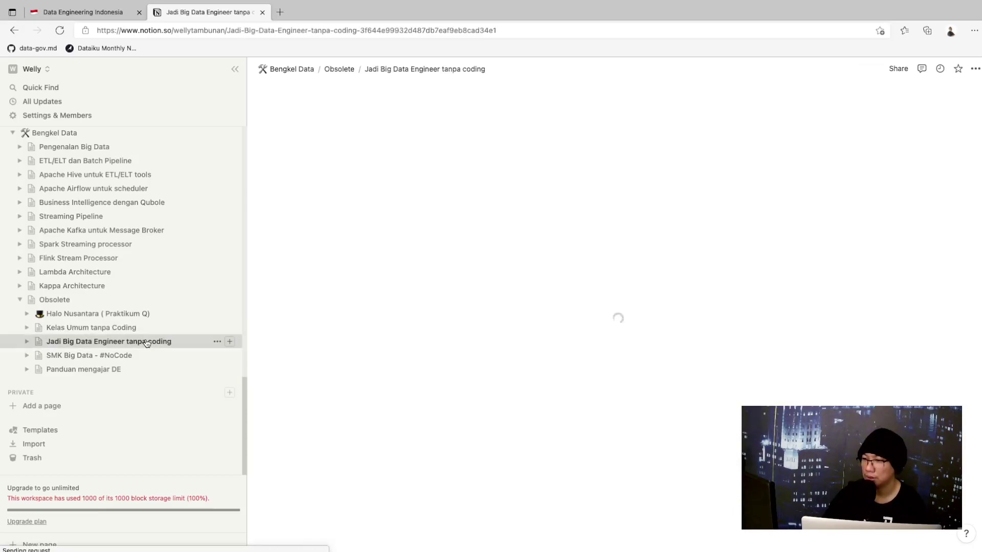
left_click(102, 357)
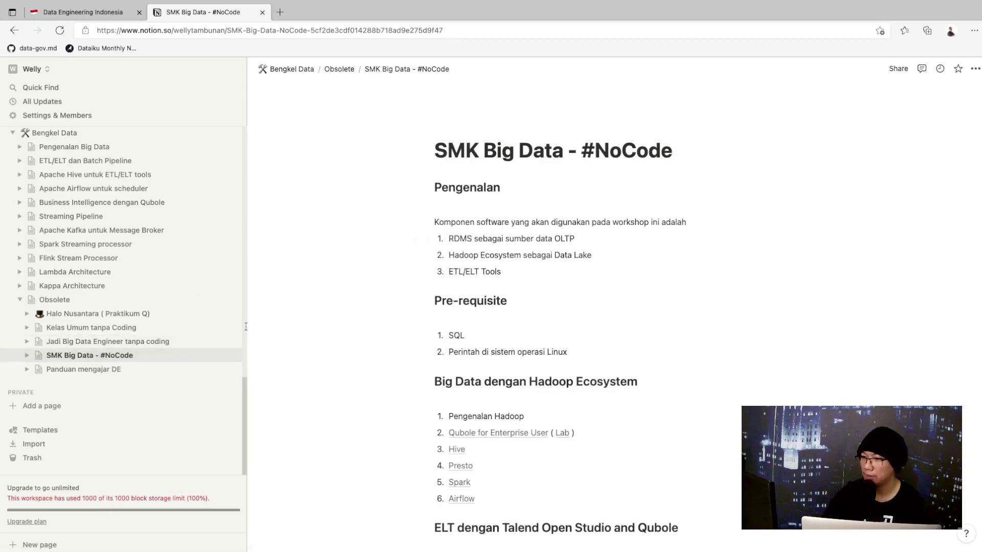
left_click(85, 370)
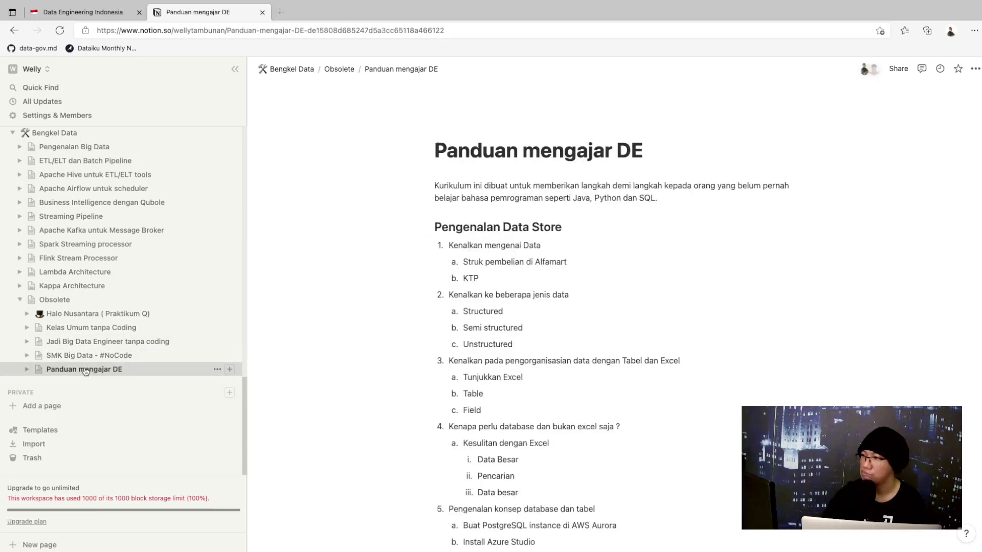
scroll(294, 249, "down", 5)
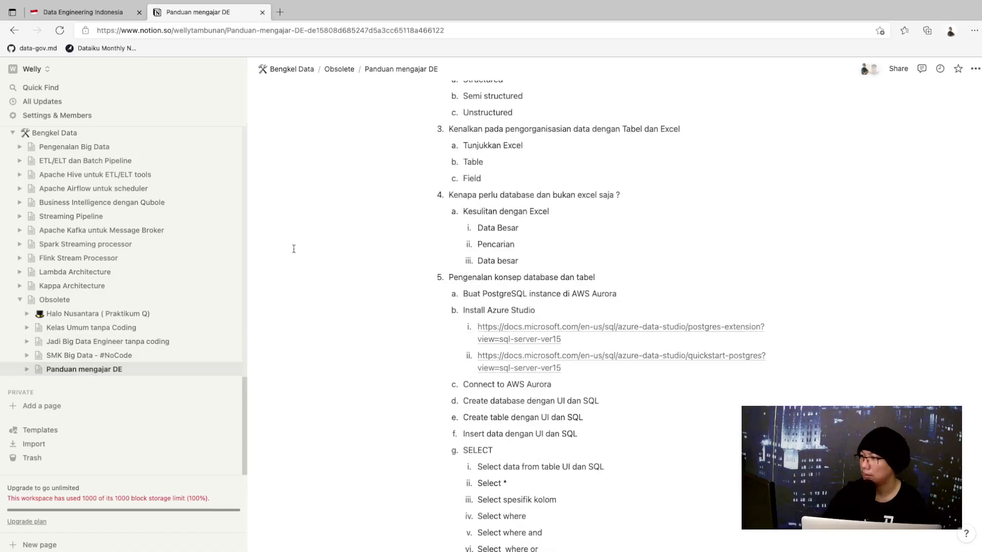
scroll(293, 249, "down", 9)
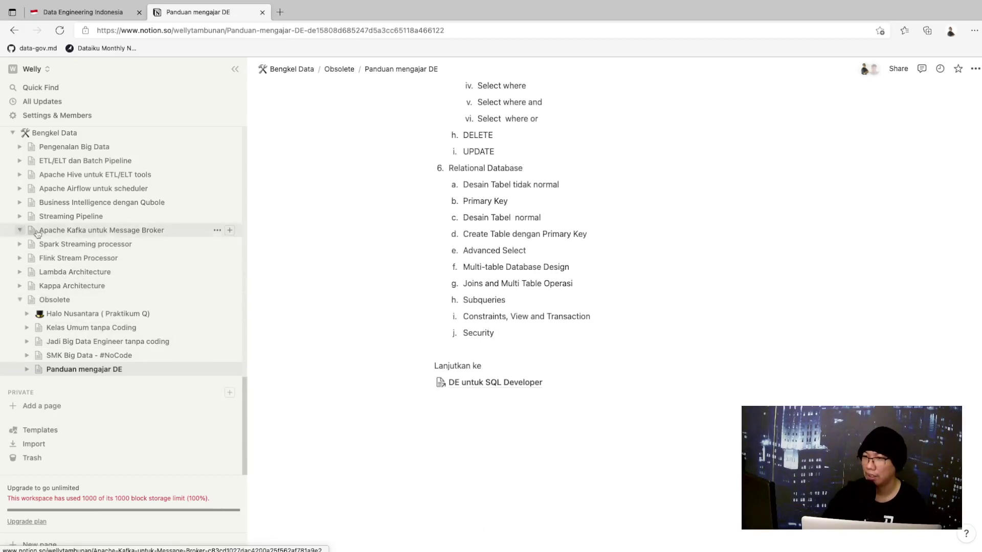
Step: Check Apache Kafka untuk Message Broker for subpages, view its content, and go back up to the Data Engineering Indonesia pages
left_click(20, 231)
left_click(67, 230)
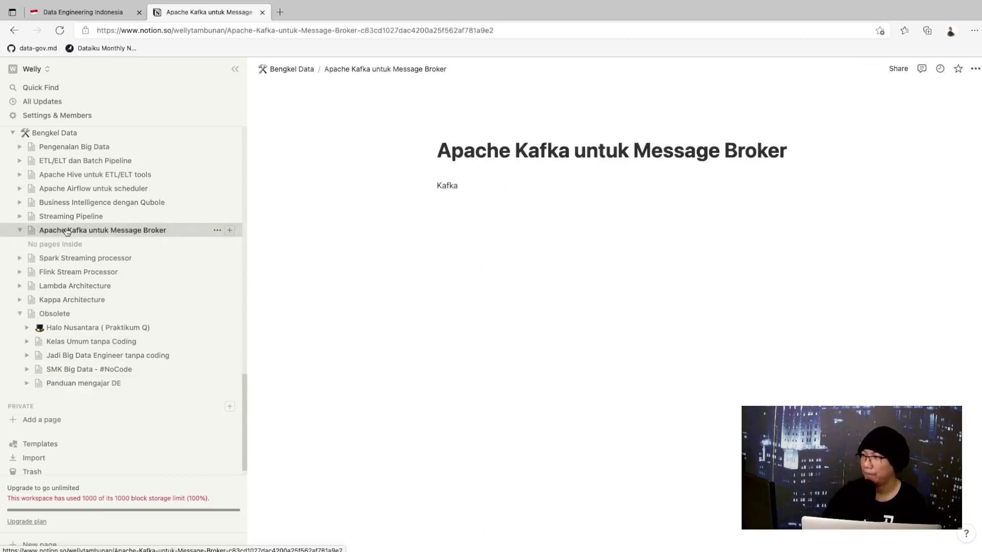
scroll(66, 232, "up", 10)
scroll(67, 232, "up", 3)
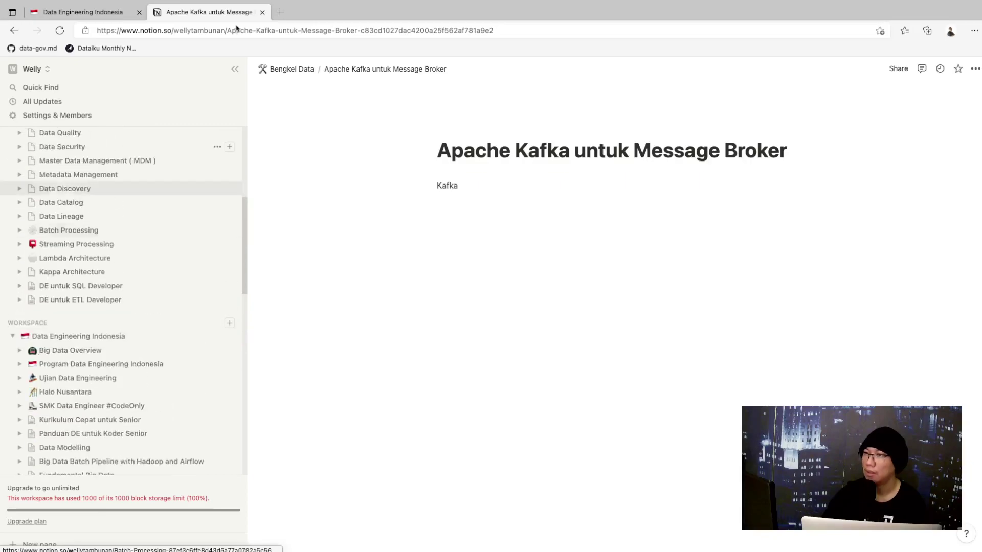
Step: Switch to the browser window holding the blogs and view the personal website's Blog page
left_click(279, 12)
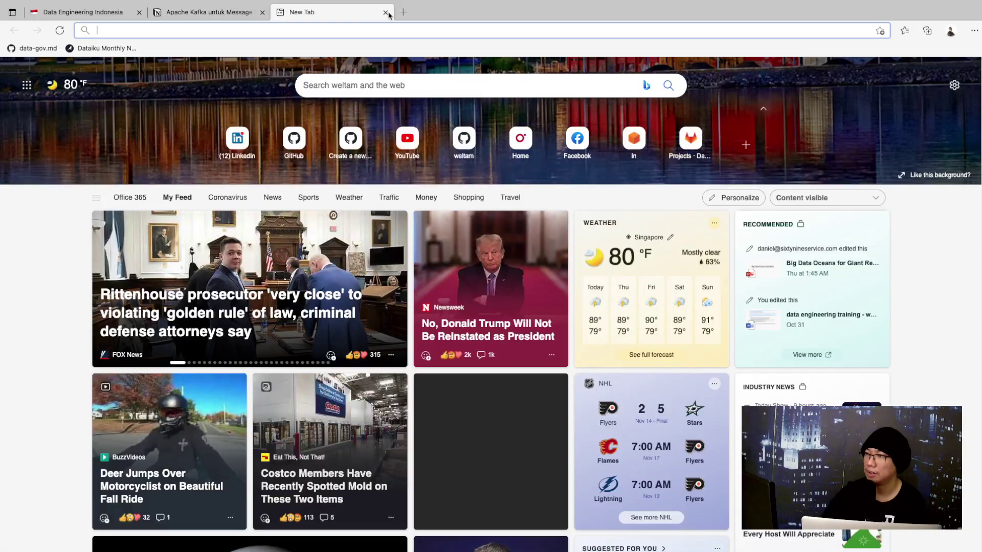
left_click(386, 12)
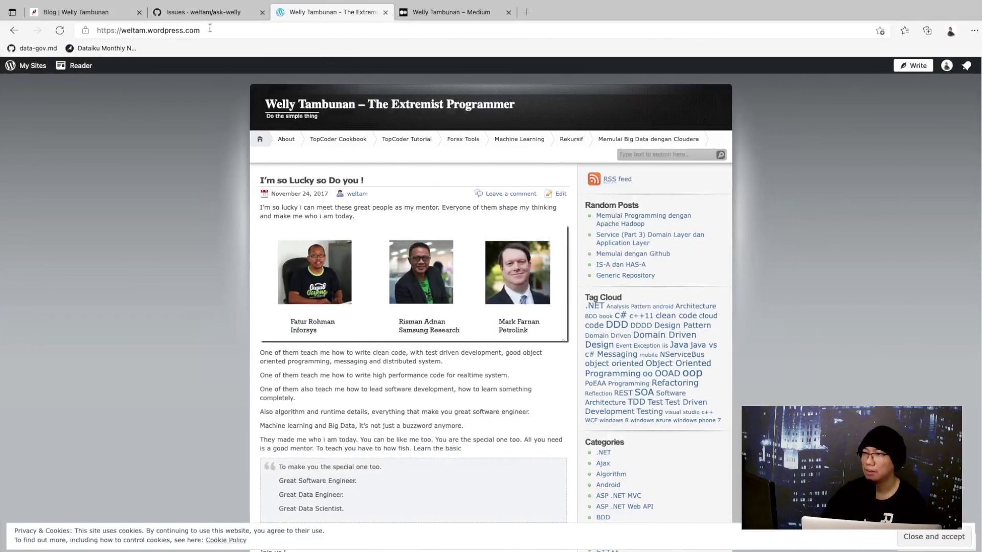
left_click(101, 10)
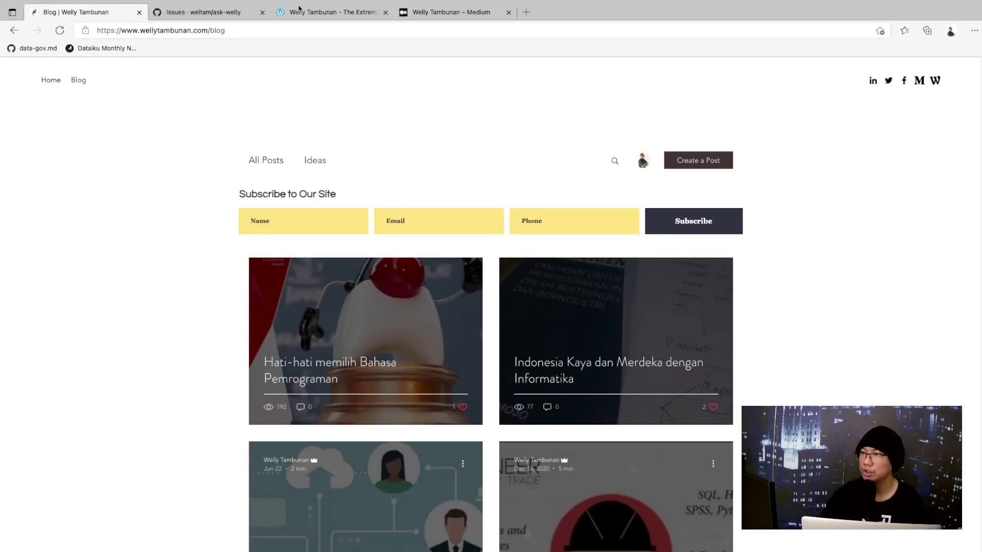
Step: Open The Extremist Programmer blog on WordPress and skim its posts and monthly archive list
left_click(309, 15)
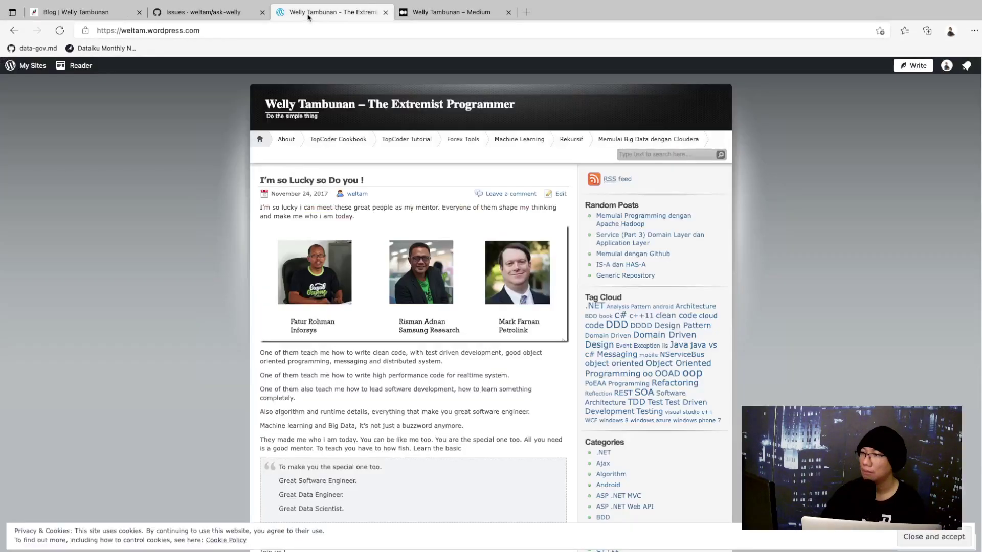
scroll(285, 180, "down", 15)
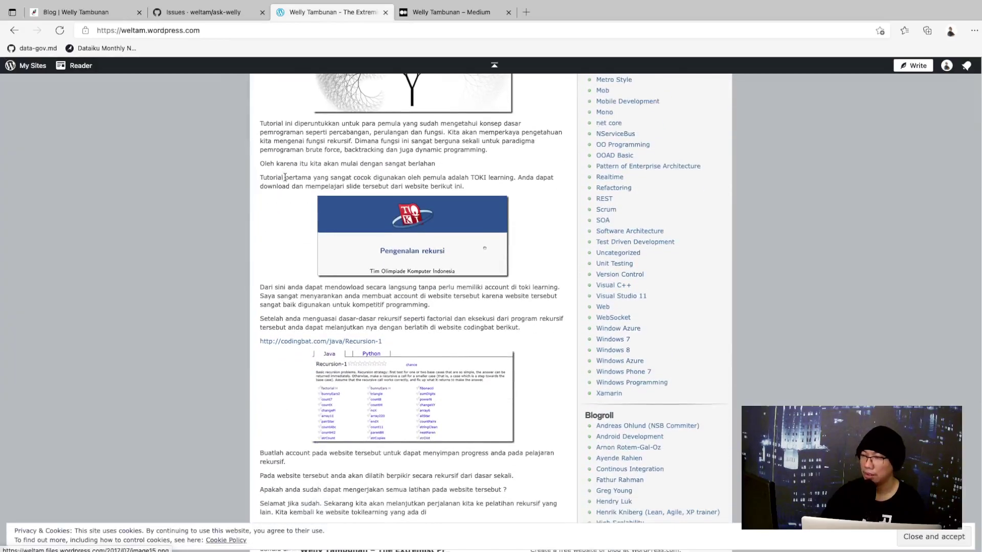
scroll(286, 180, "down", 20)
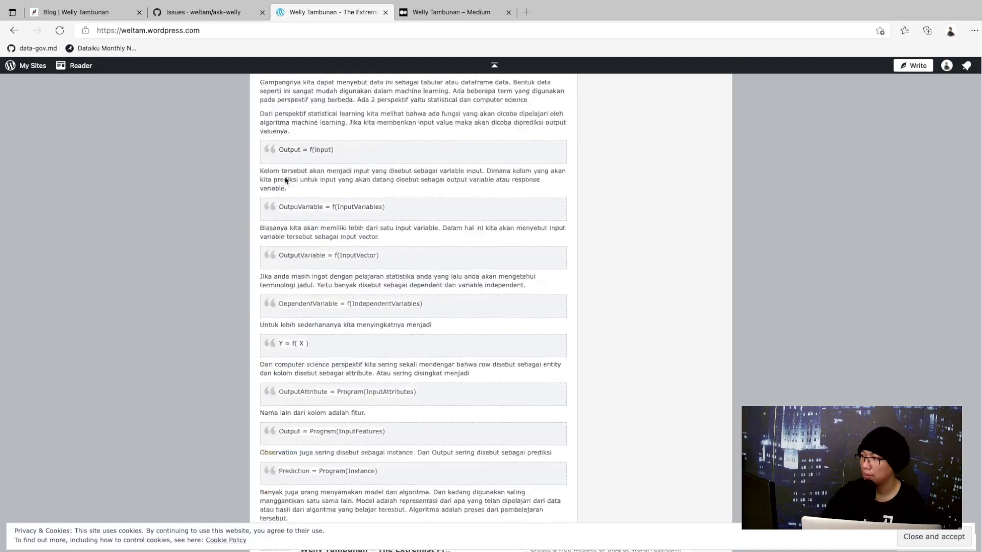
scroll(285, 180, "up", 5)
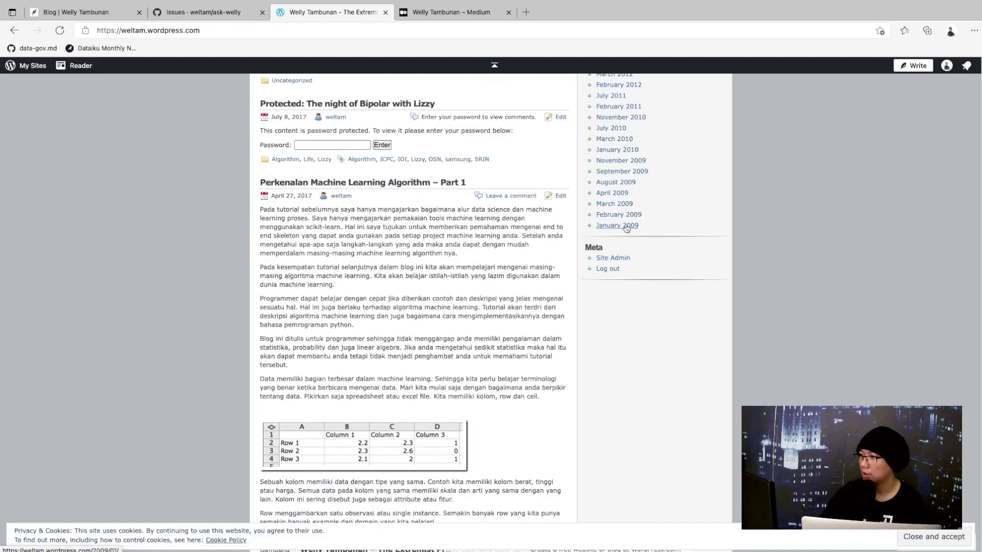
scroll(485, 129, "up", 2)
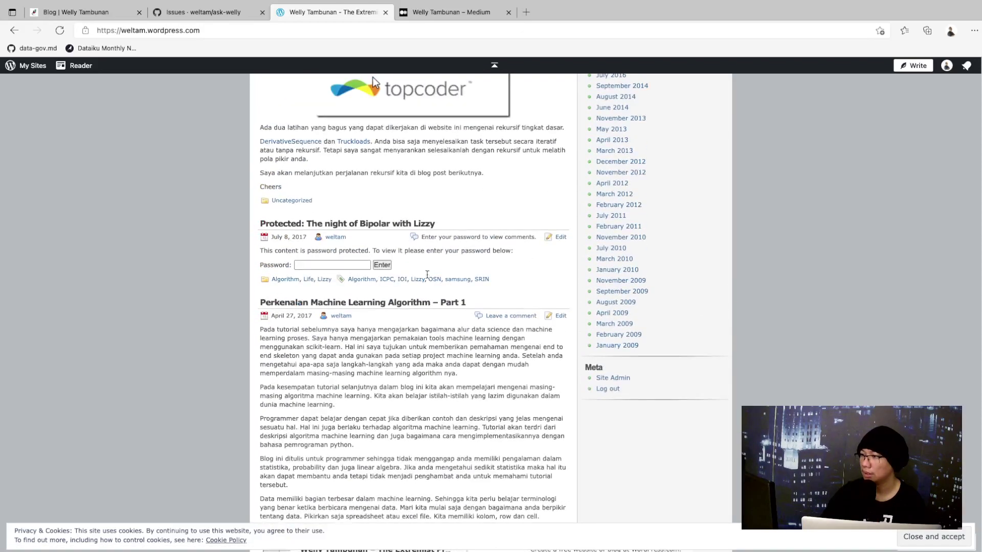
scroll(418, 315, "up", 10)
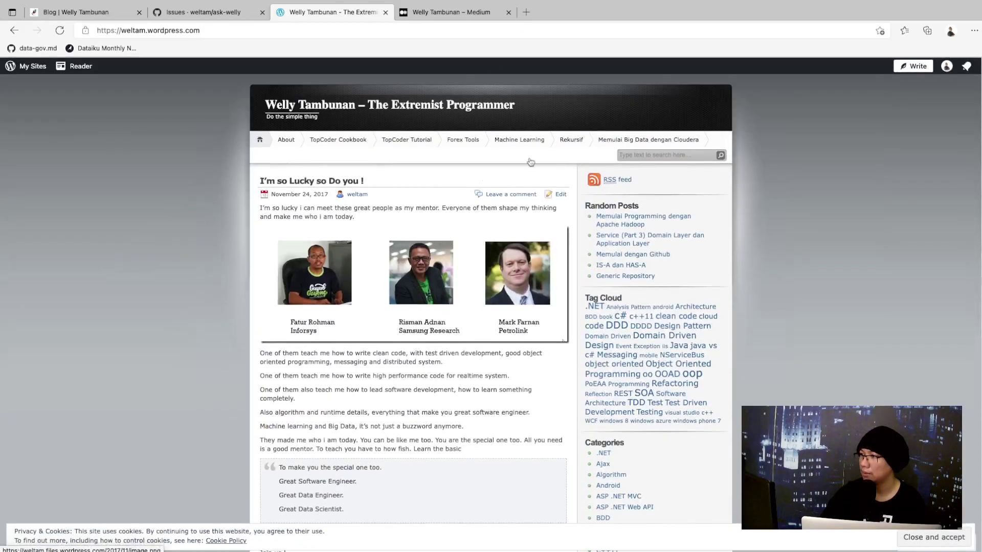
Step: Open the WordPress blog's Memulai Big Data dengan Cloudera page and glance at the Medium profile while it loads
left_click(639, 145)
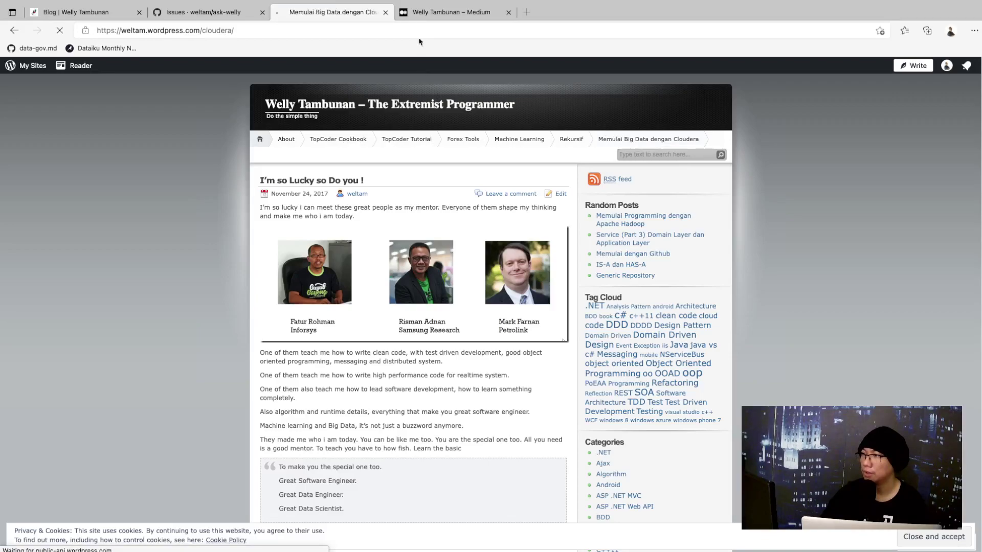
left_click(422, 15)
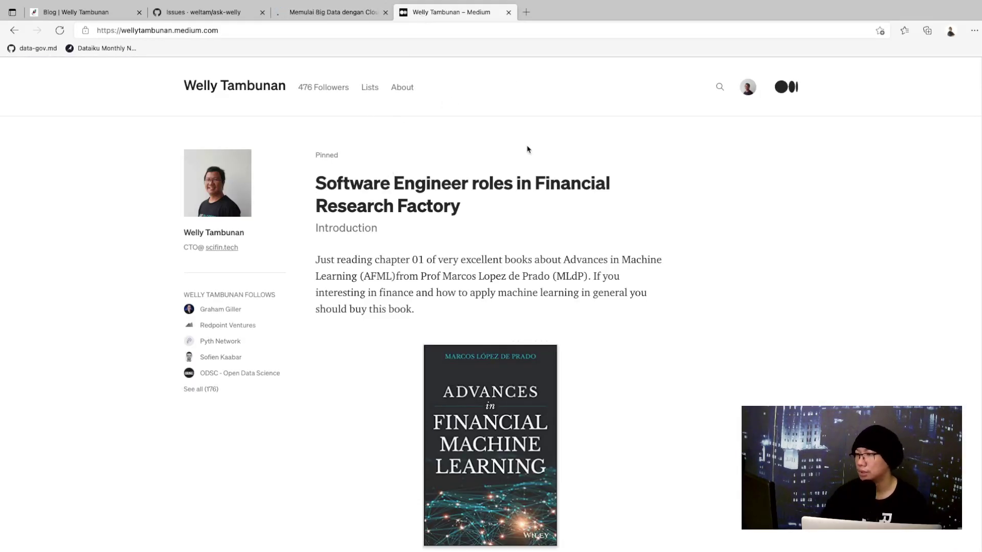
left_click(335, 19)
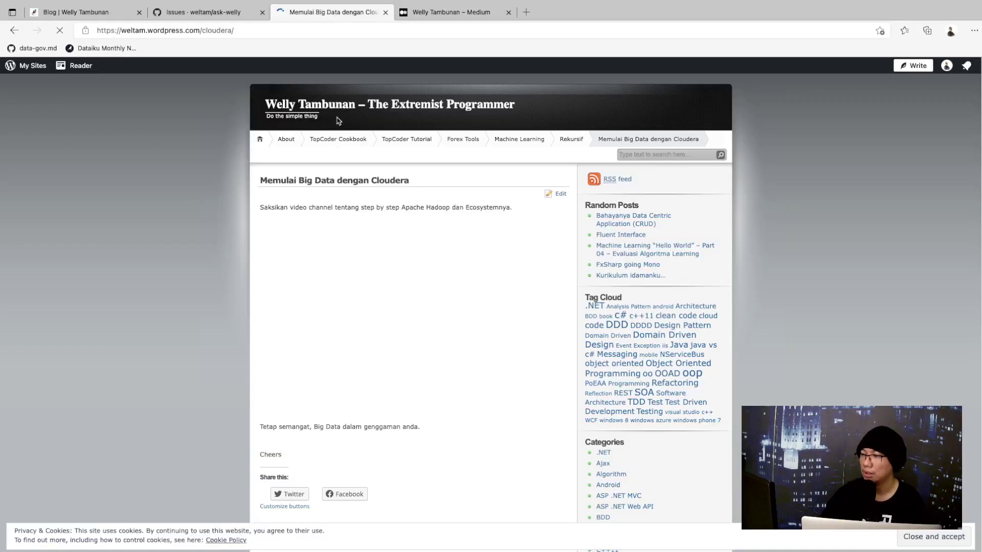
Step: Open the WordPress blog's January 2009 archive, skim its older posts on object orientation, testing, refactoring and software architecture, and close the blog
scroll(535, 261, "down", 20)
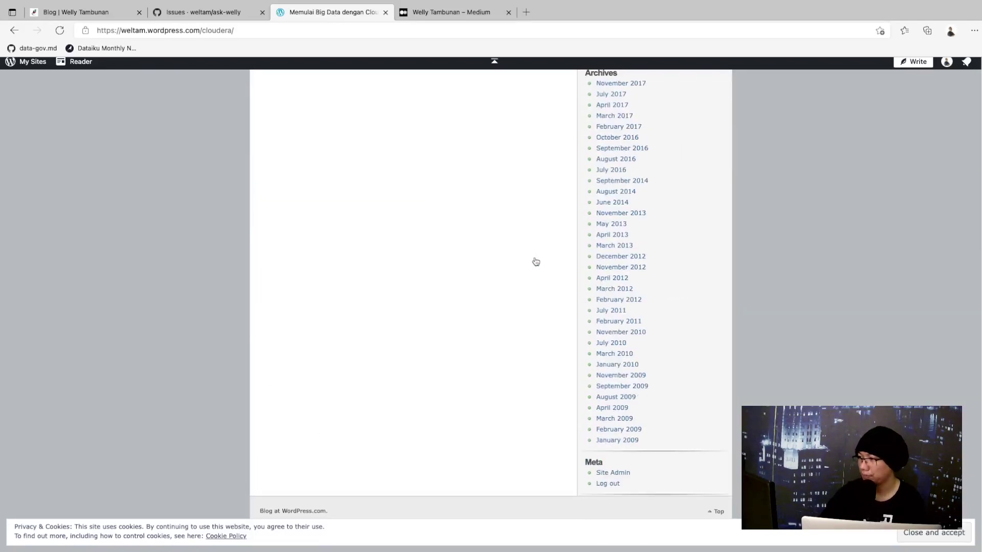
left_click(623, 446)
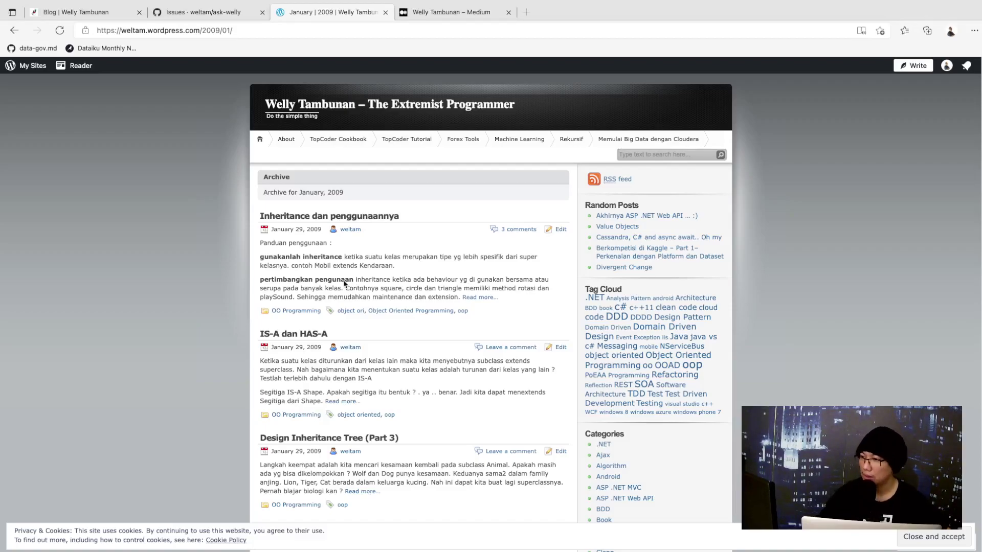
scroll(380, 280, "down", 8)
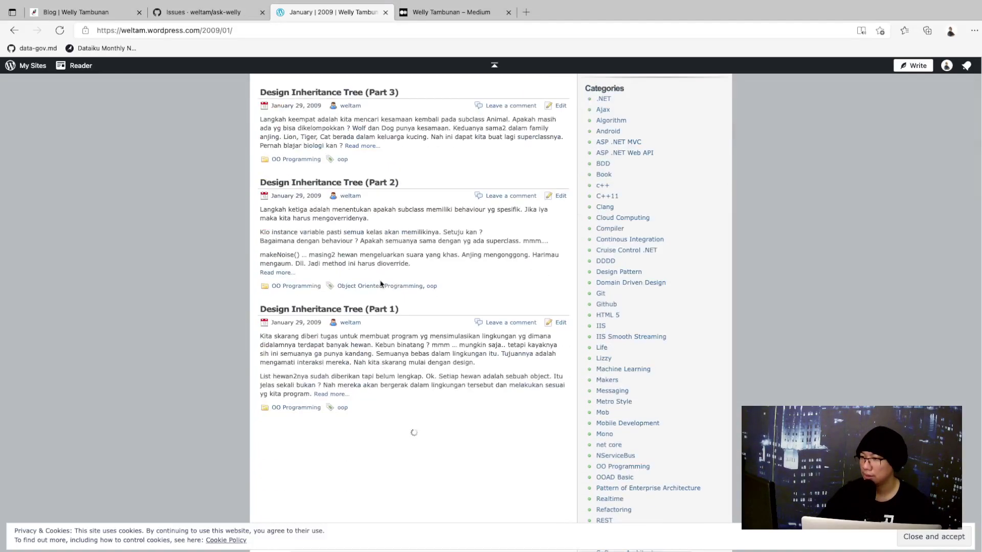
scroll(380, 284, "down", 20)
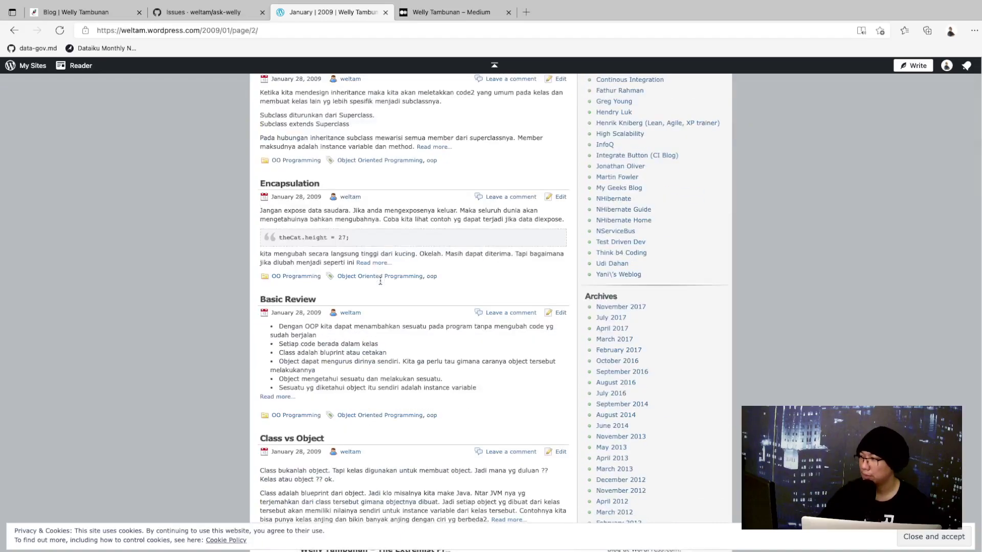
scroll(380, 284, "down", 20)
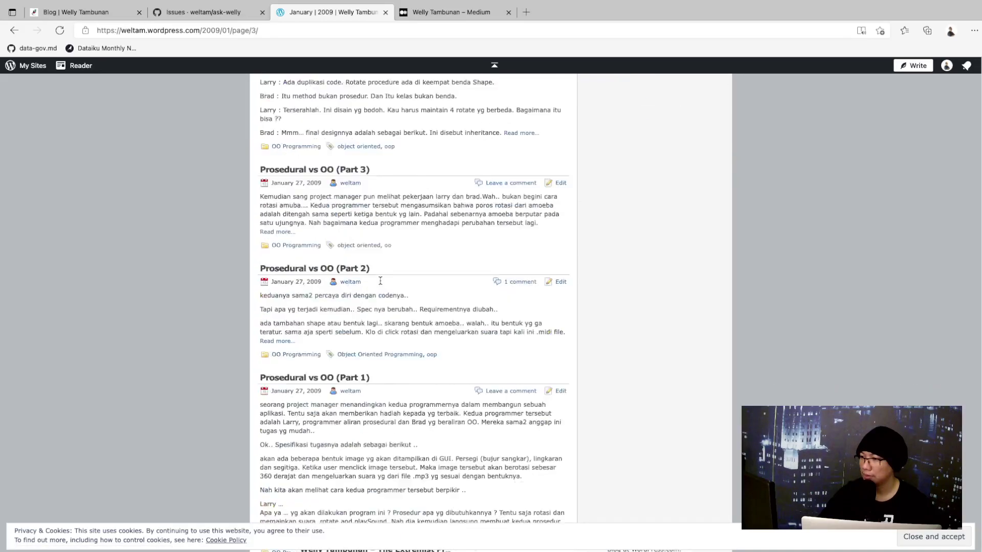
scroll(380, 284, "down", 15)
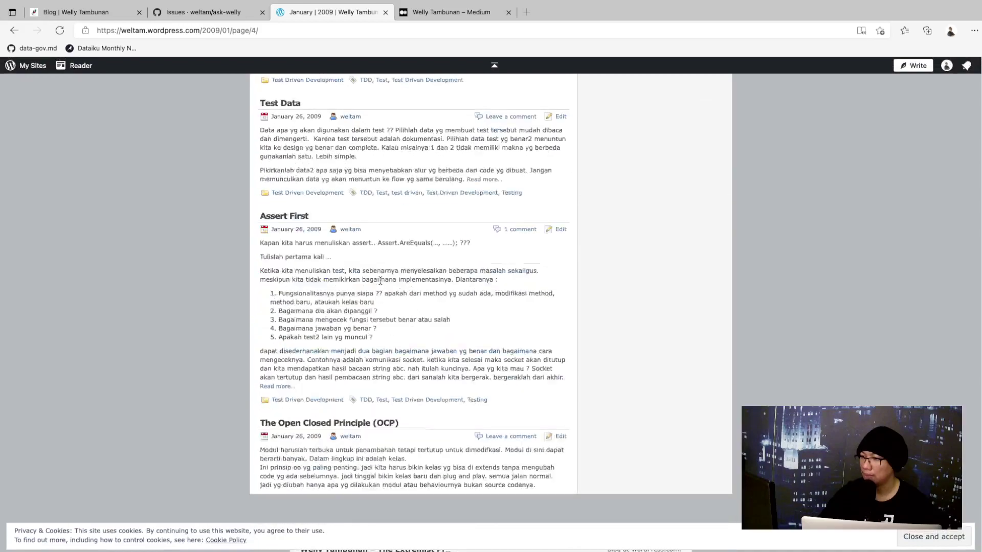
scroll(380, 283, "down", 8)
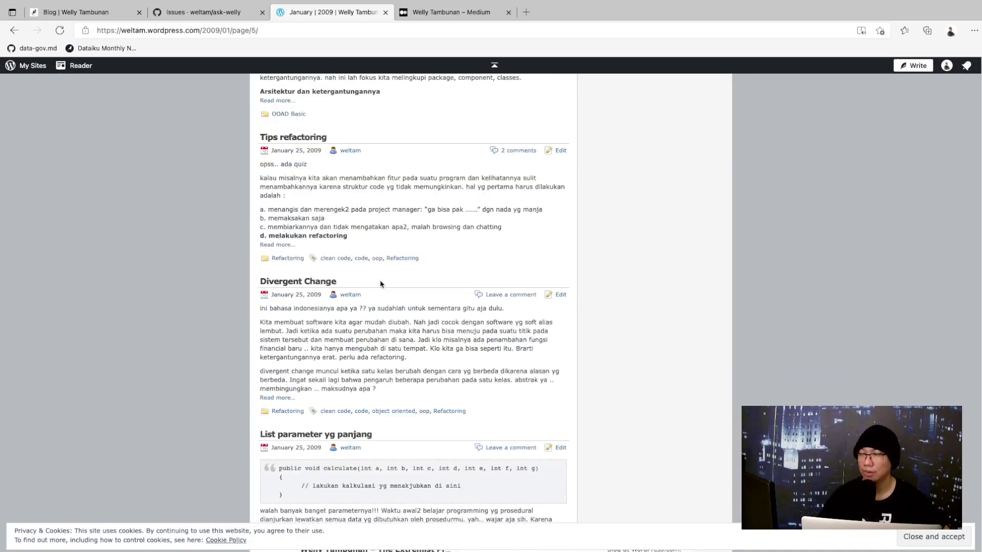
scroll(380, 284, "down", 15)
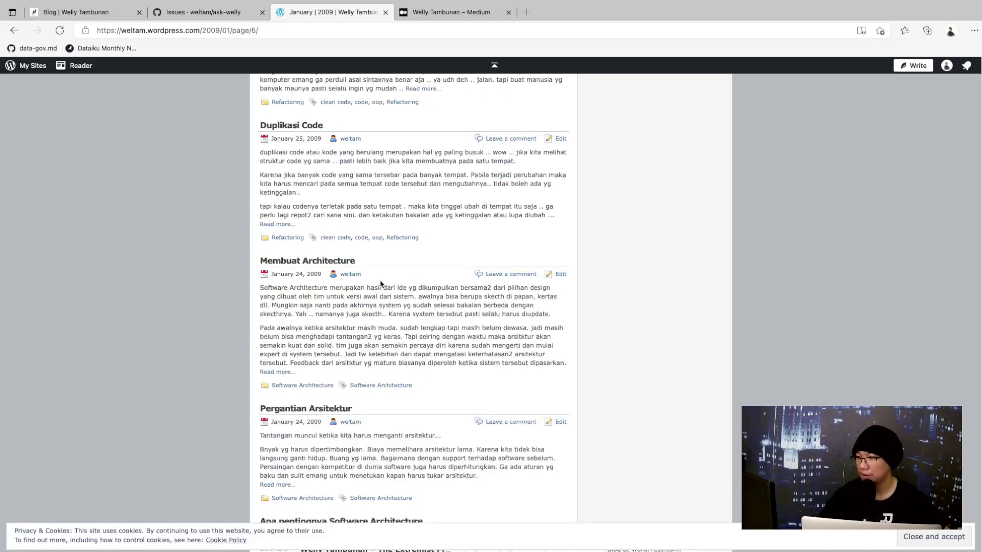
scroll(379, 284, "down", 10)
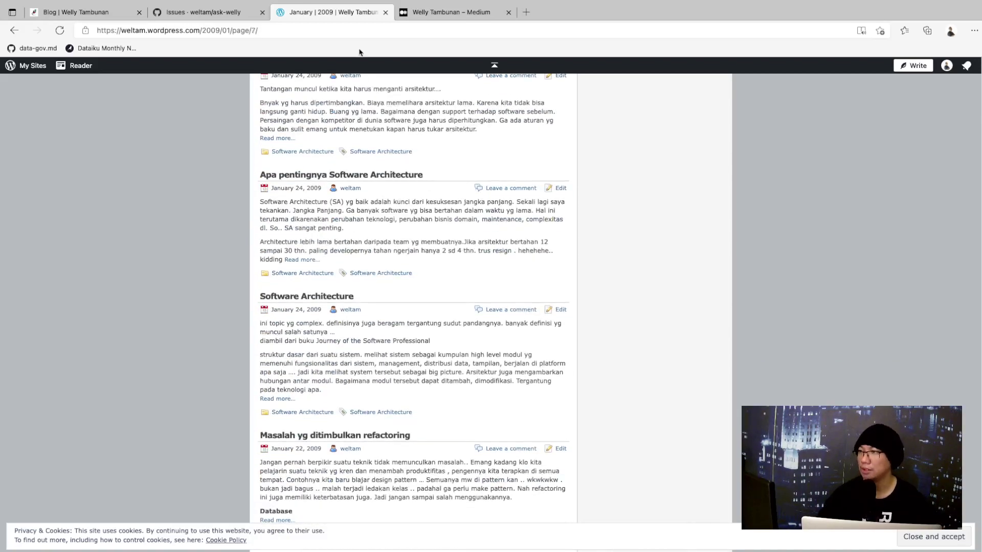
left_click(385, 11)
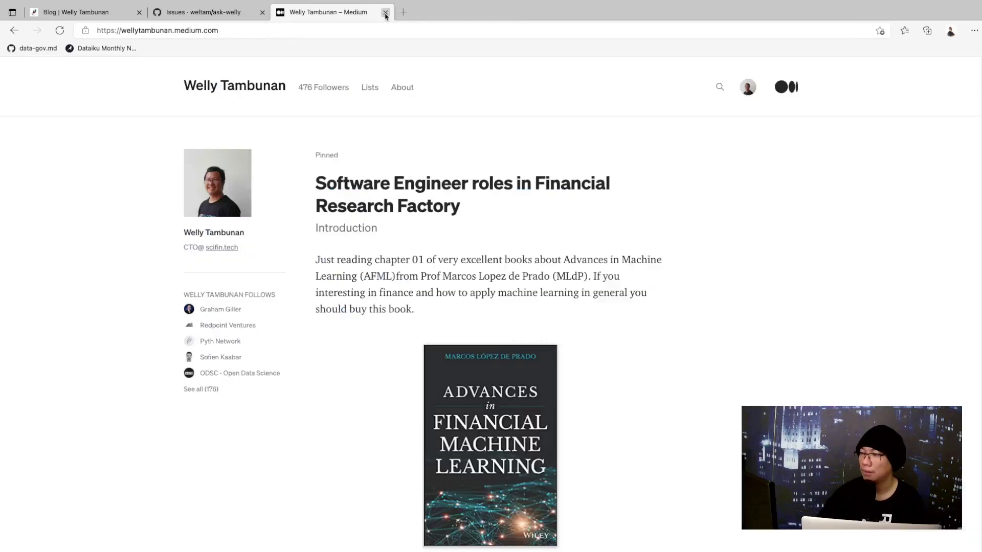
Step: Skim the posts on the Medium profile and return to its pinned article
scroll(368, 141, "down", 15)
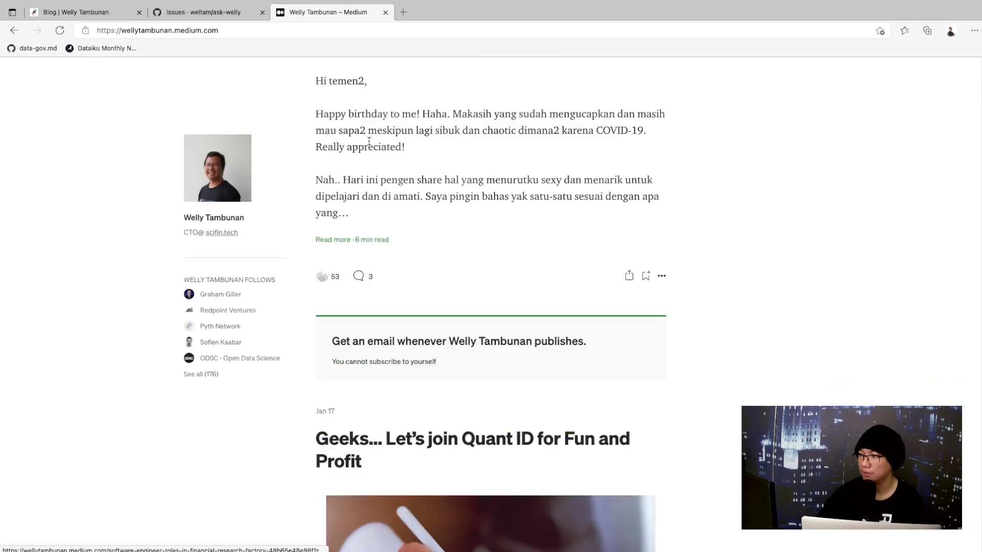
scroll(368, 143, "up", 15)
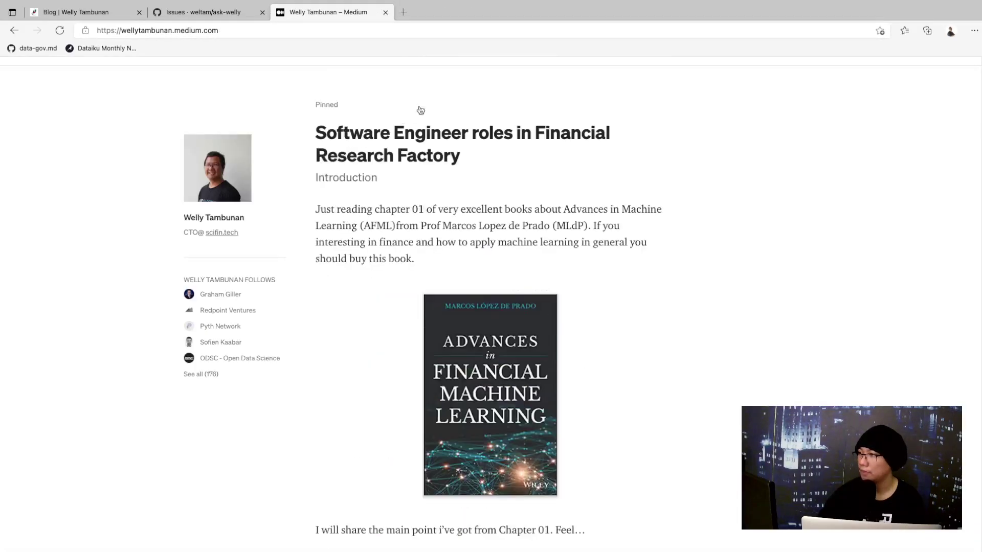
scroll(420, 110, "up", 2)
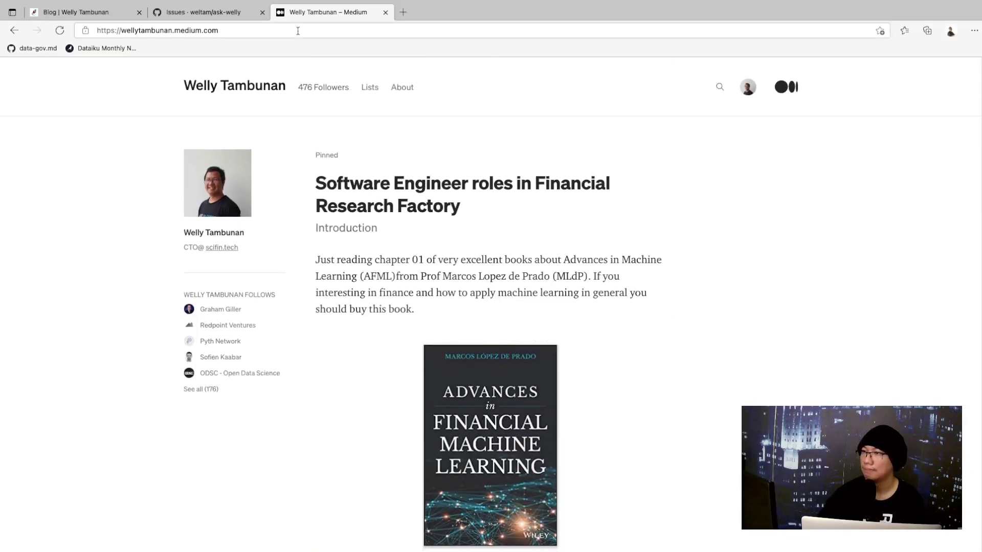
Step: View the open issues of the GitHub question repository and the personal website's Blog page
left_click(217, 13)
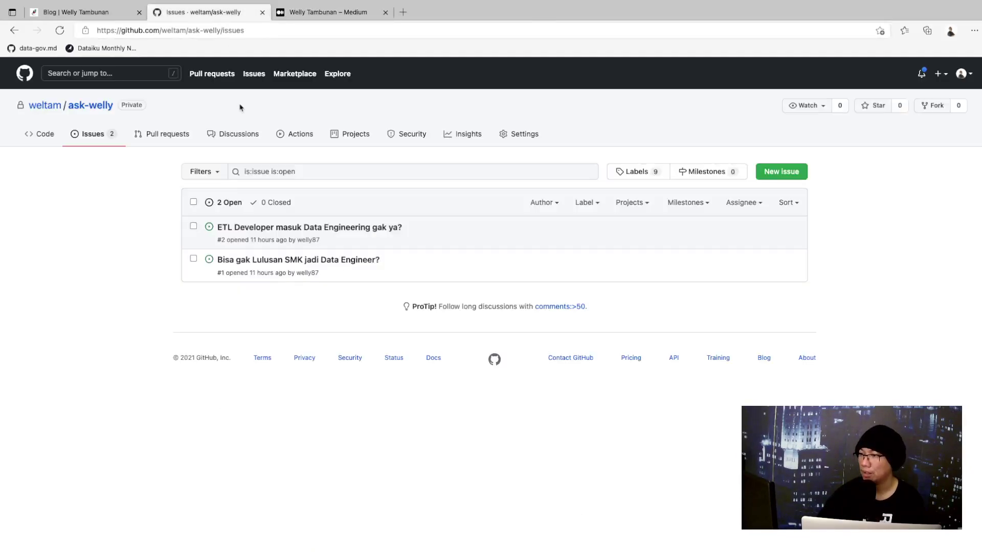
left_click(117, 13)
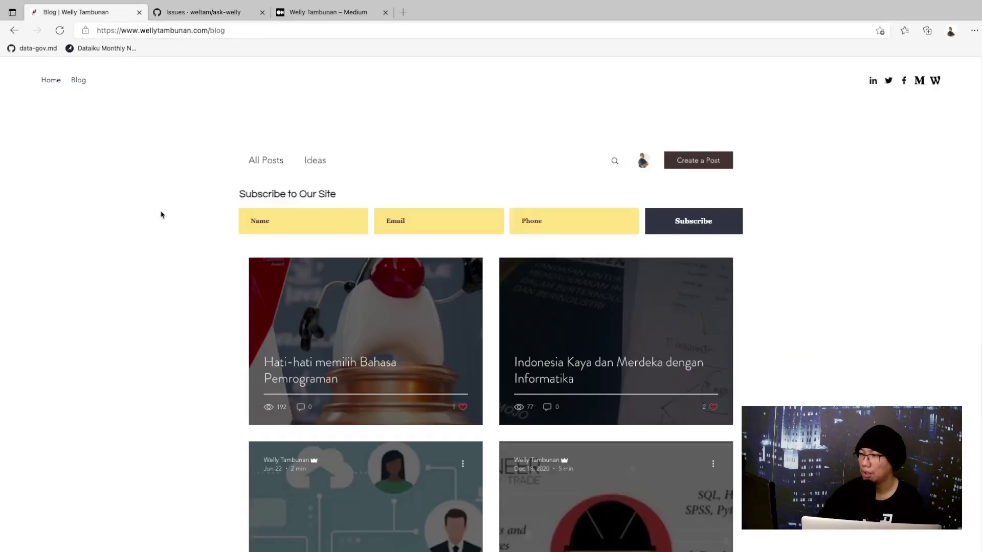
Step: Switch back to the Notion window, view the Metadata Management page, and open the main Data Engineering Indonesia page in the favorites
key("ctrl+Left")
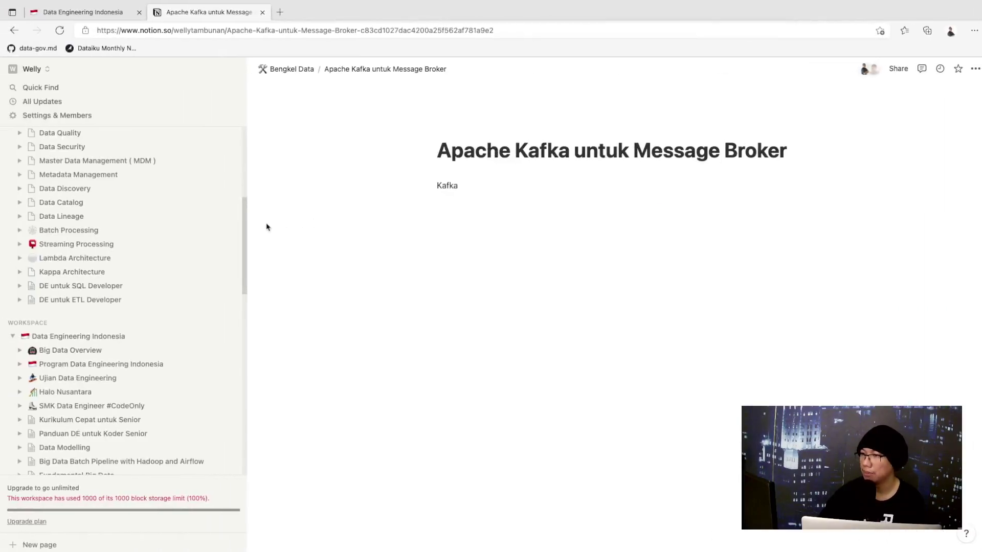
left_click(78, 175)
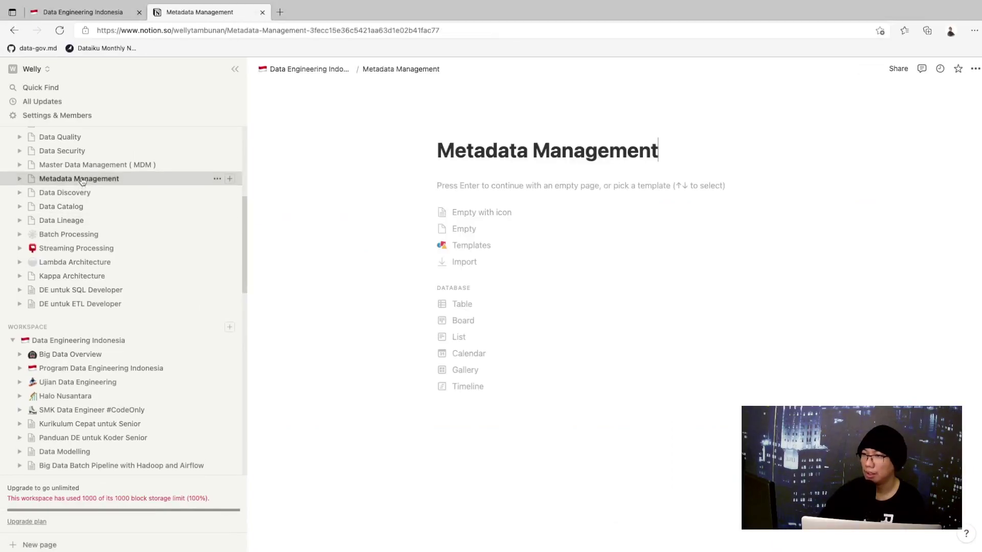
scroll(82, 181, "up", 3)
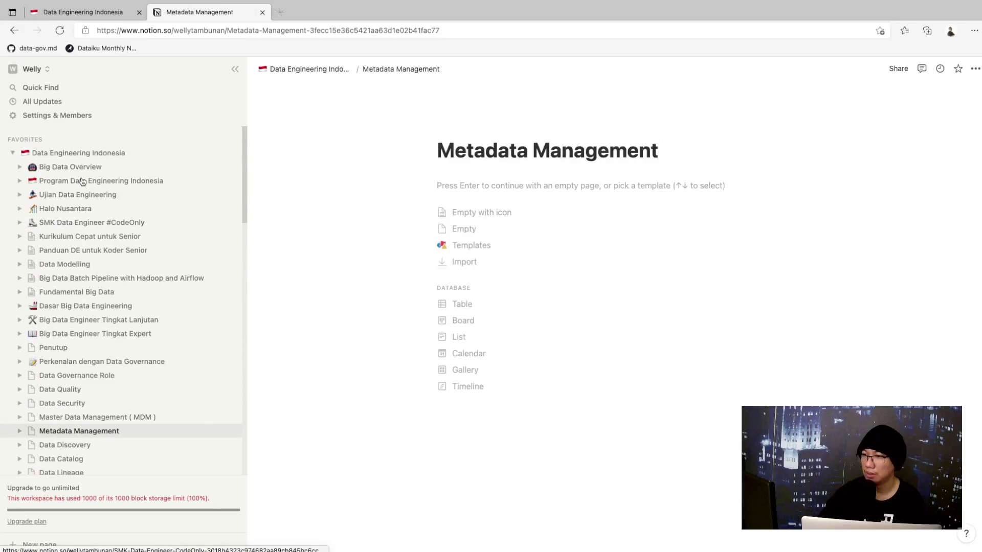
left_click(75, 152)
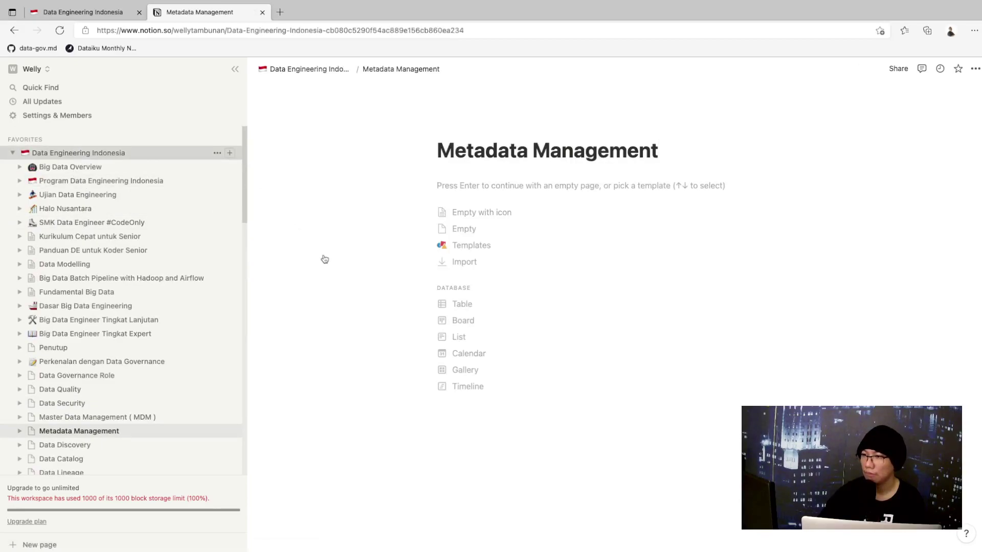